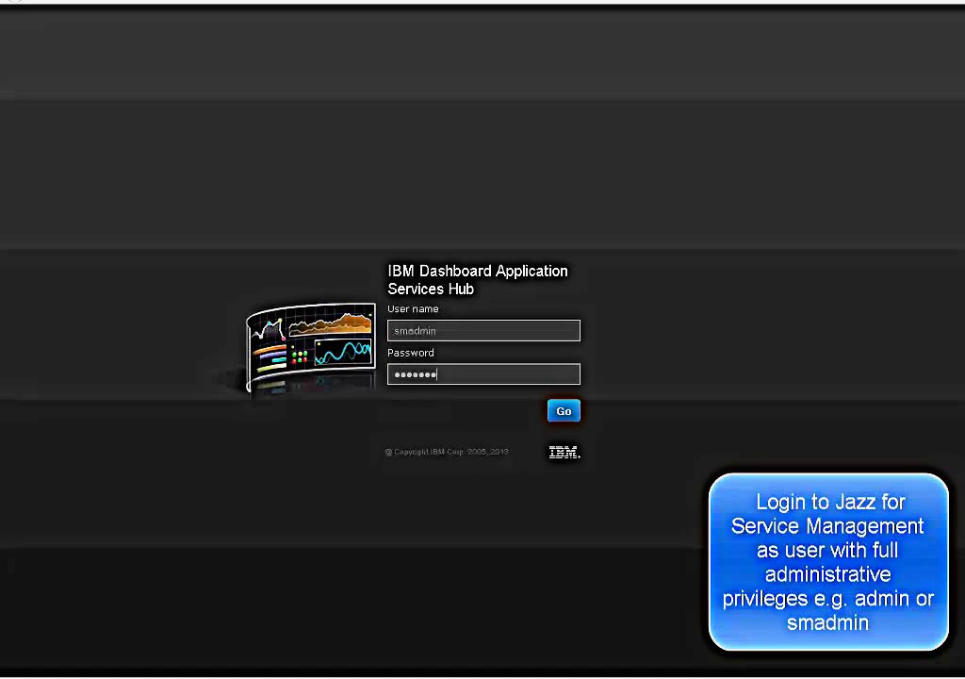
- Sign in to the Dashboard Application Services Hub with the administrator account
{"action": "left_click", "coordinate": [565, 412]}
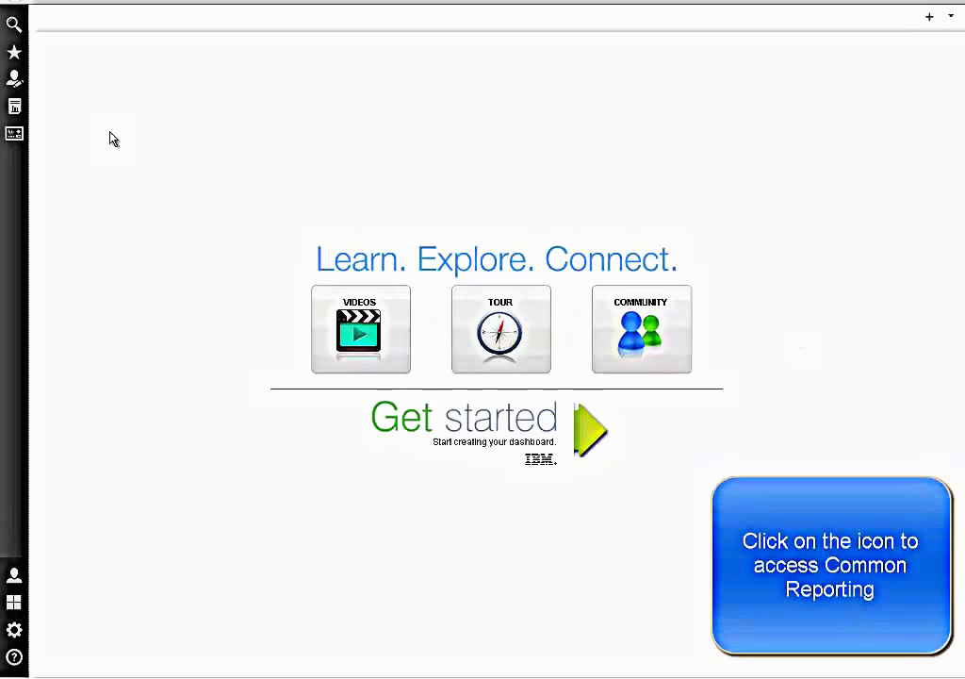
- In Common Reporting's SCCM > Account Reports, open Run with options for Application Cost
{"action": "left_click", "coordinate": [14, 111]}
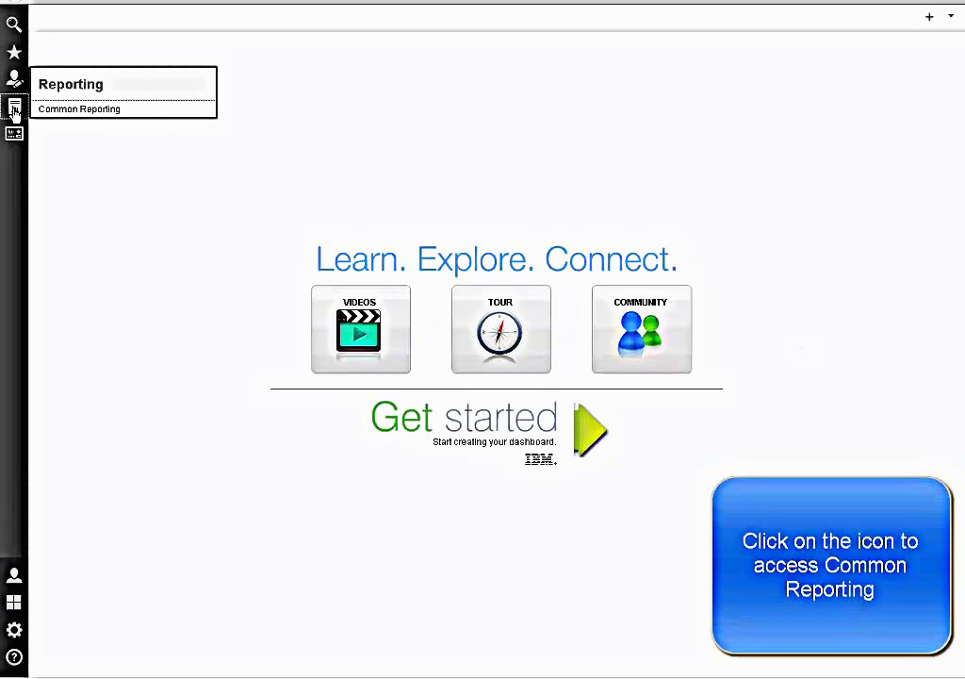
{"action": "left_click", "coordinate": [64, 110]}
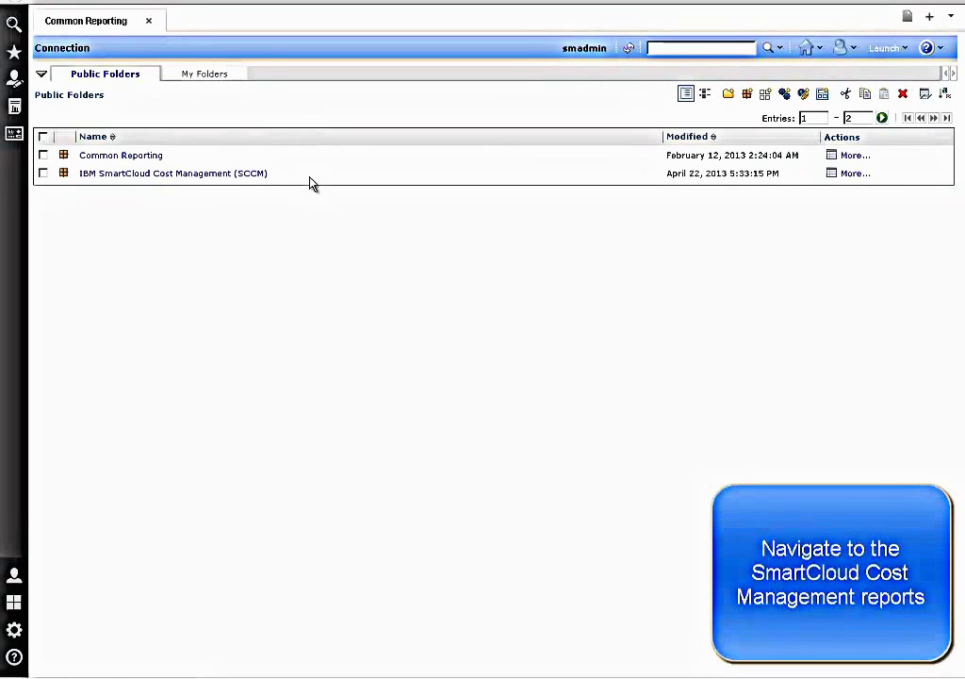
{"action": "left_click", "coordinate": [257, 183]}
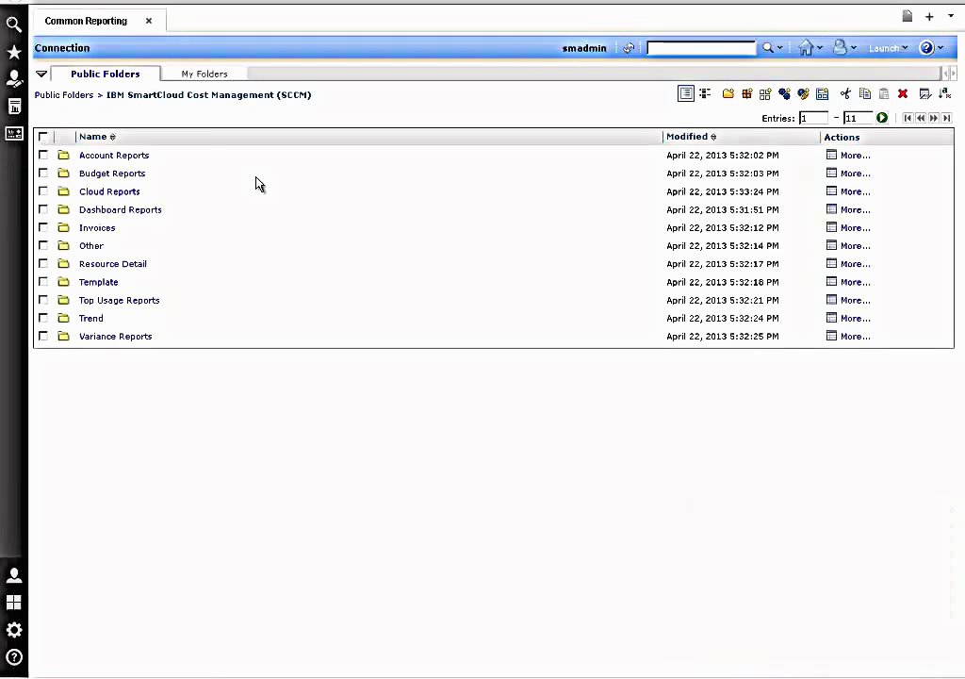
{"action": "left_click", "coordinate": [139, 159]}
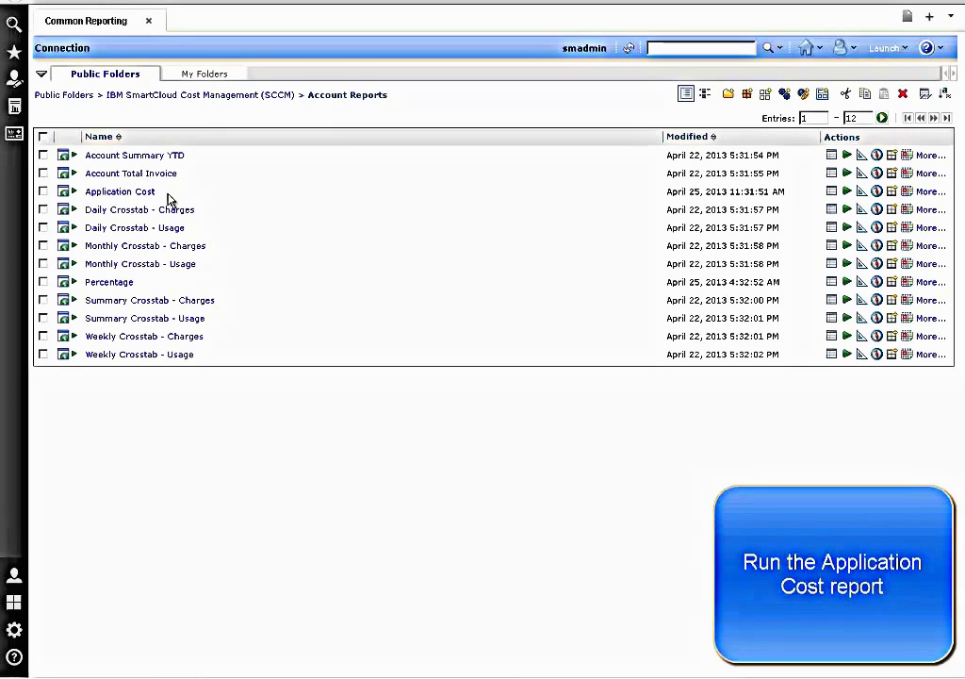
{"action": "left_click", "coordinate": [847, 194]}
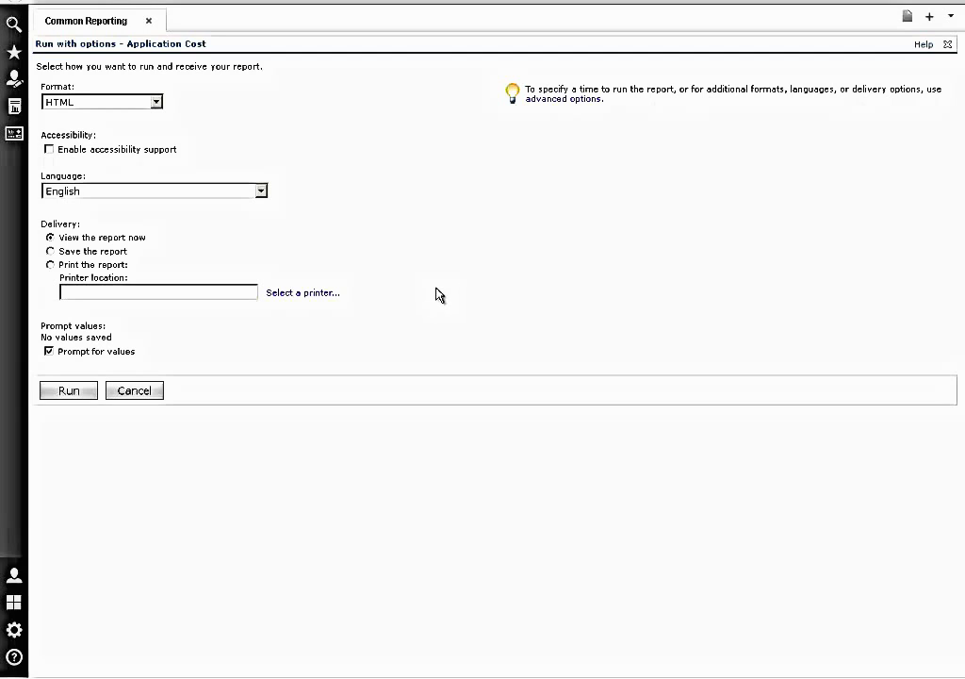
- Run Application Cost with Standard structure, Project level, Lowest Possible Account start, and Last month
{"action": "left_click", "coordinate": [68, 393]}
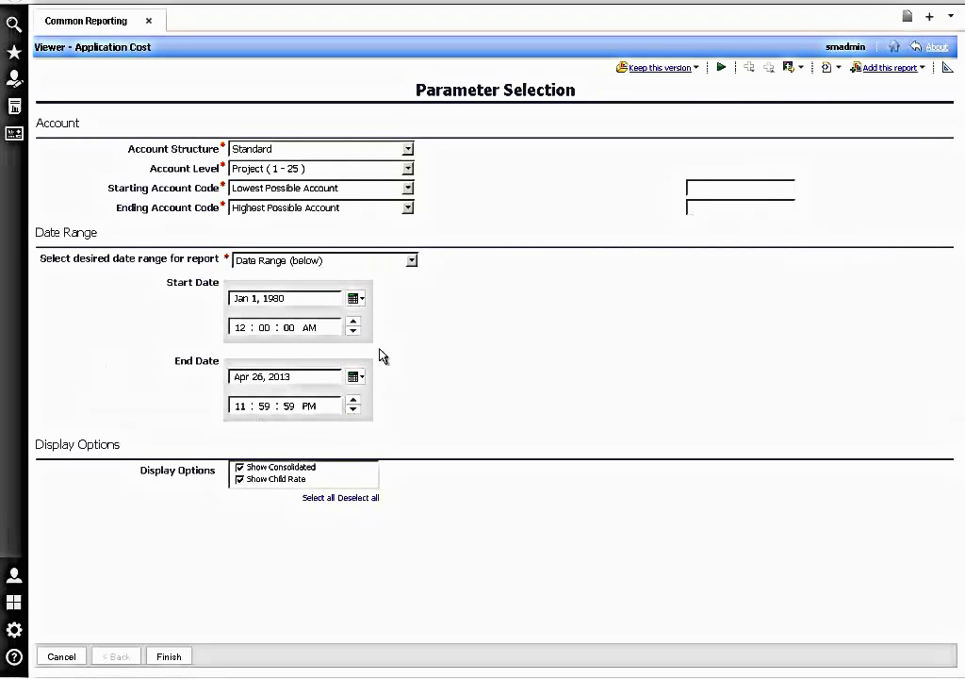
{"action": "left_click", "coordinate": [407, 149]}
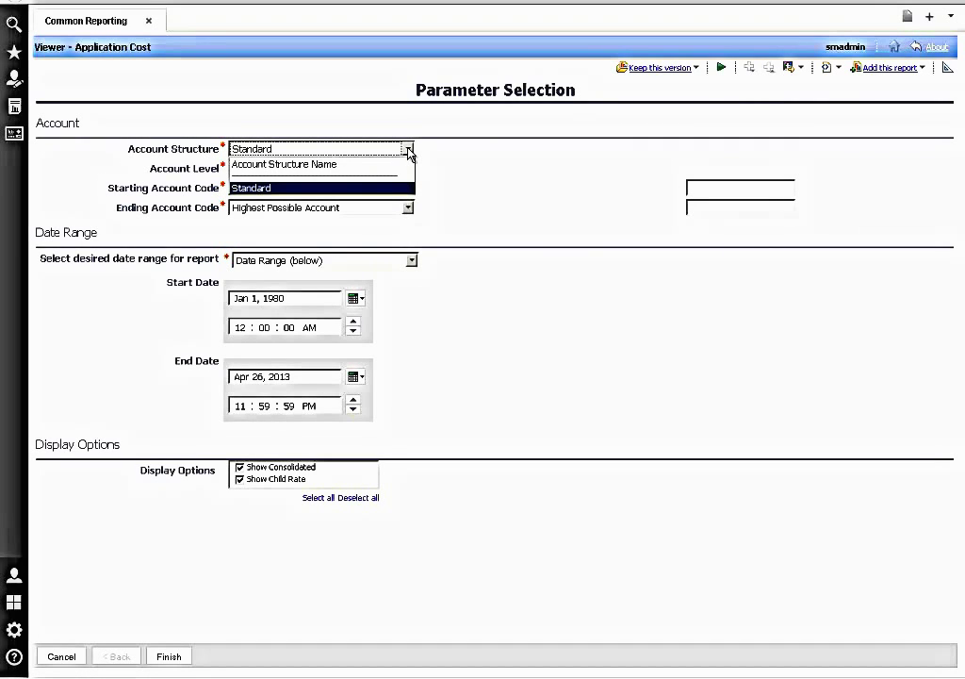
{"action": "left_click", "coordinate": [407, 149]}
{"action": "left_click", "coordinate": [407, 169]}
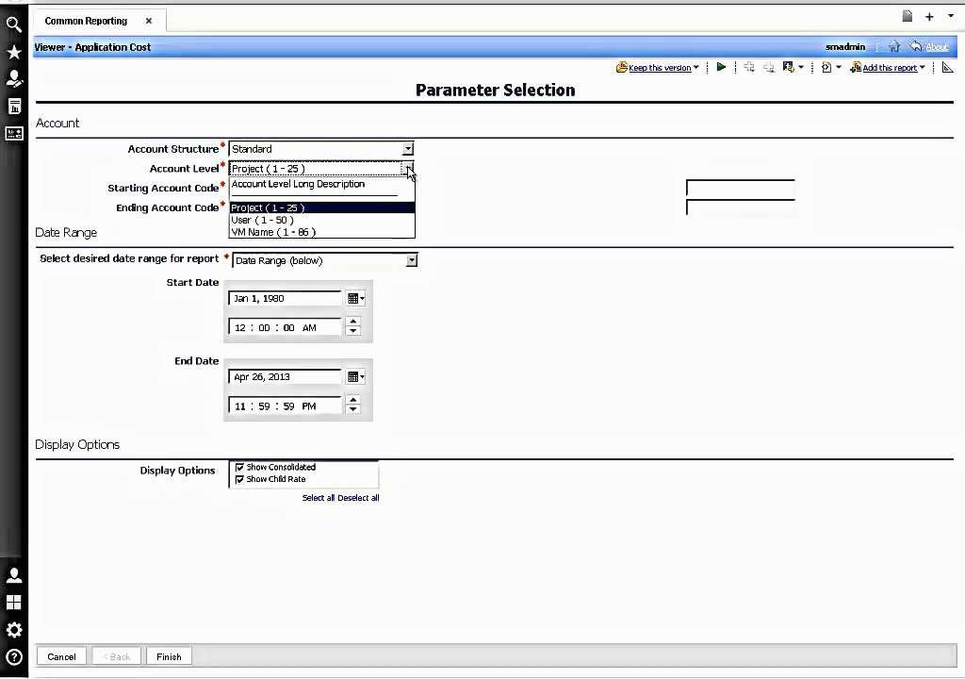
{"action": "left_click", "coordinate": [407, 168]}
{"action": "left_click", "coordinate": [407, 188]}
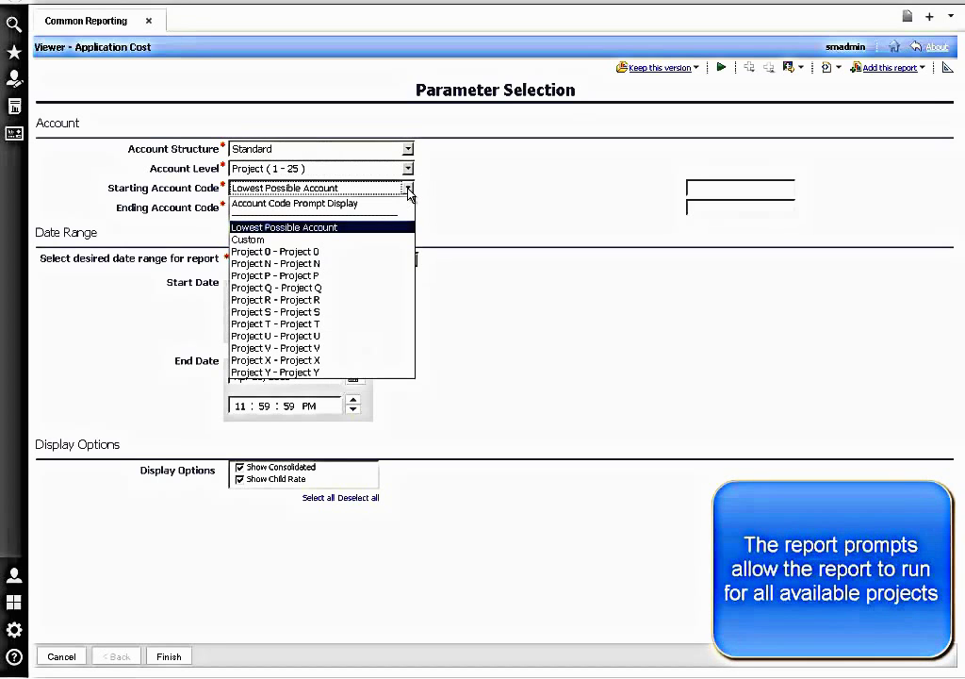
{"action": "left_click", "coordinate": [407, 189]}
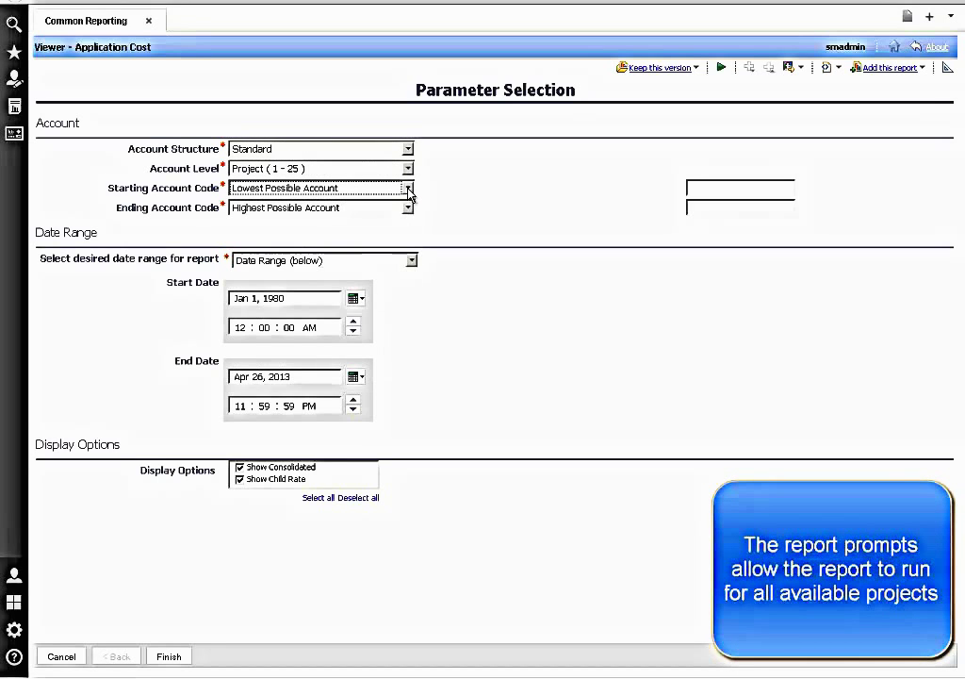
{"action": "left_click", "coordinate": [411, 261]}
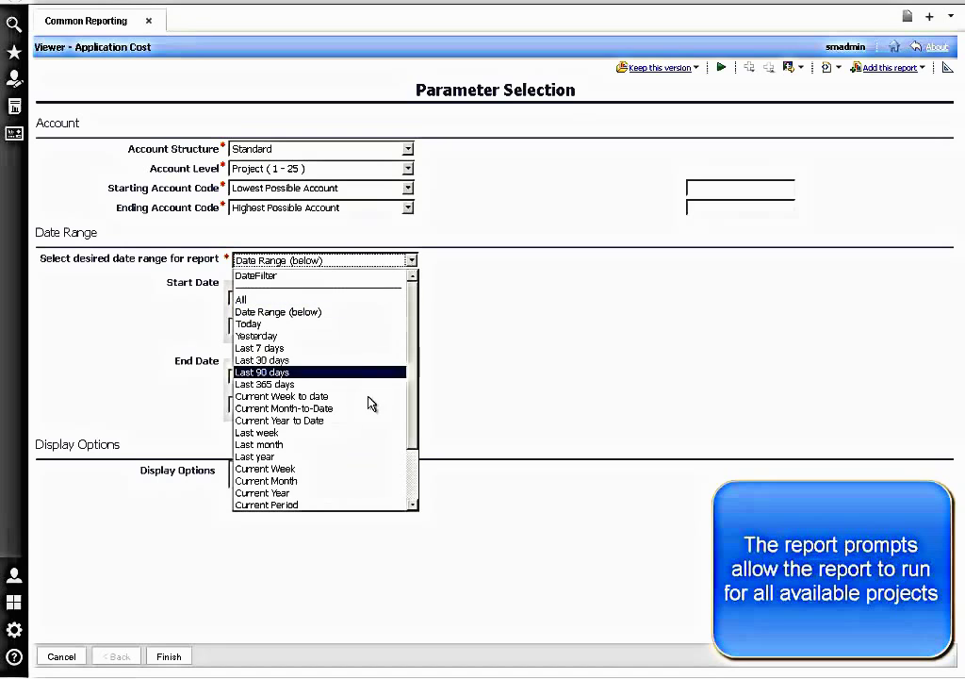
{"action": "left_click", "coordinate": [352, 446]}
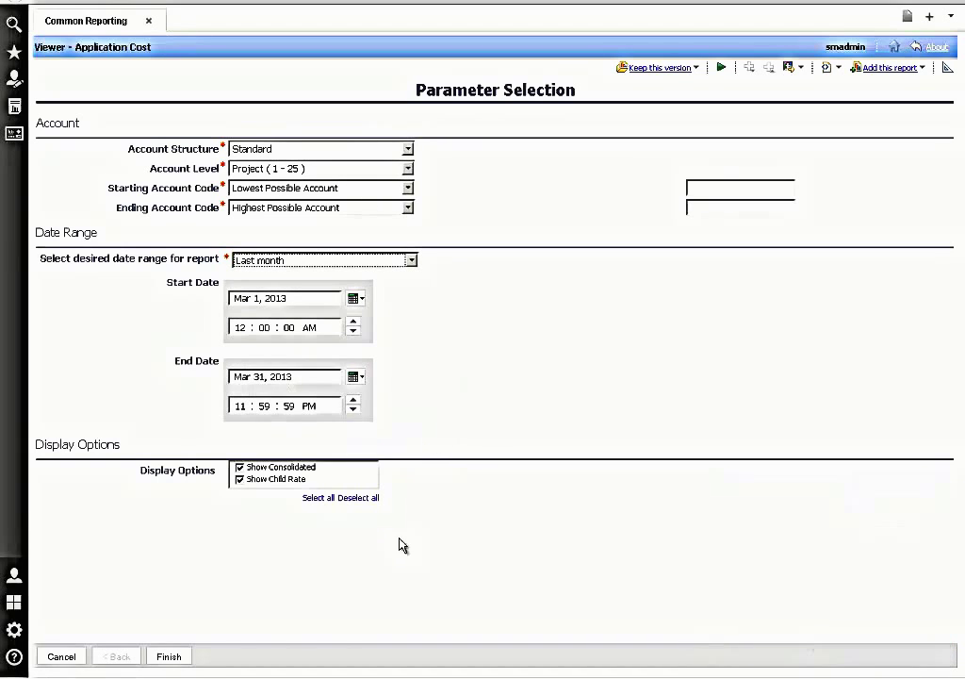
{"action": "left_click", "coordinate": [173, 659]}
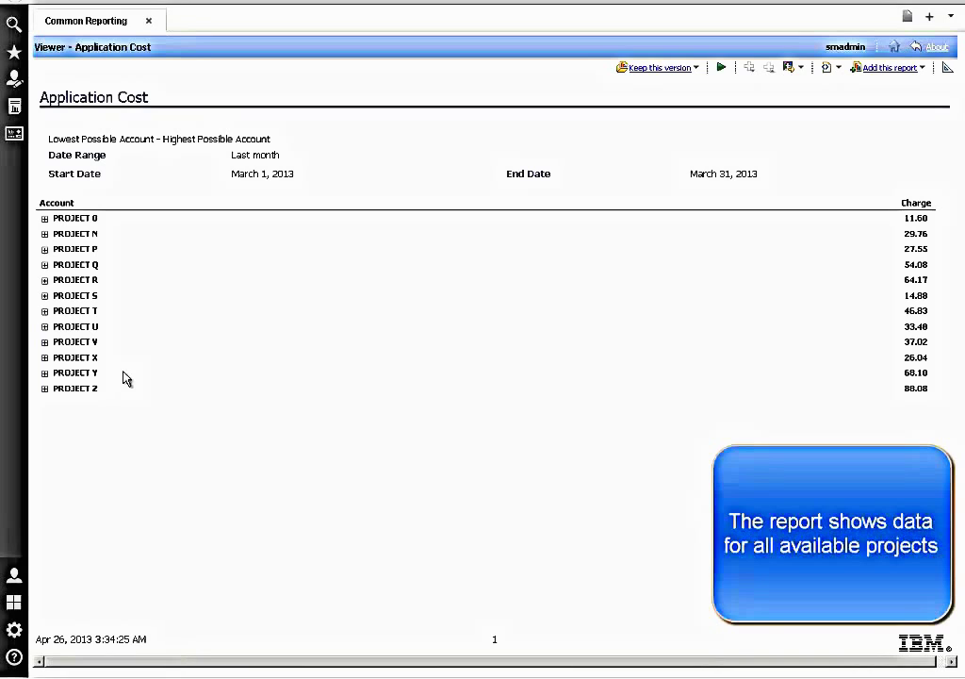
- Expand PROJECT N's Production - KVM and PROJECT Z's Dev Test - LPAR charge details
{"action": "left_click", "coordinate": [44, 234]}
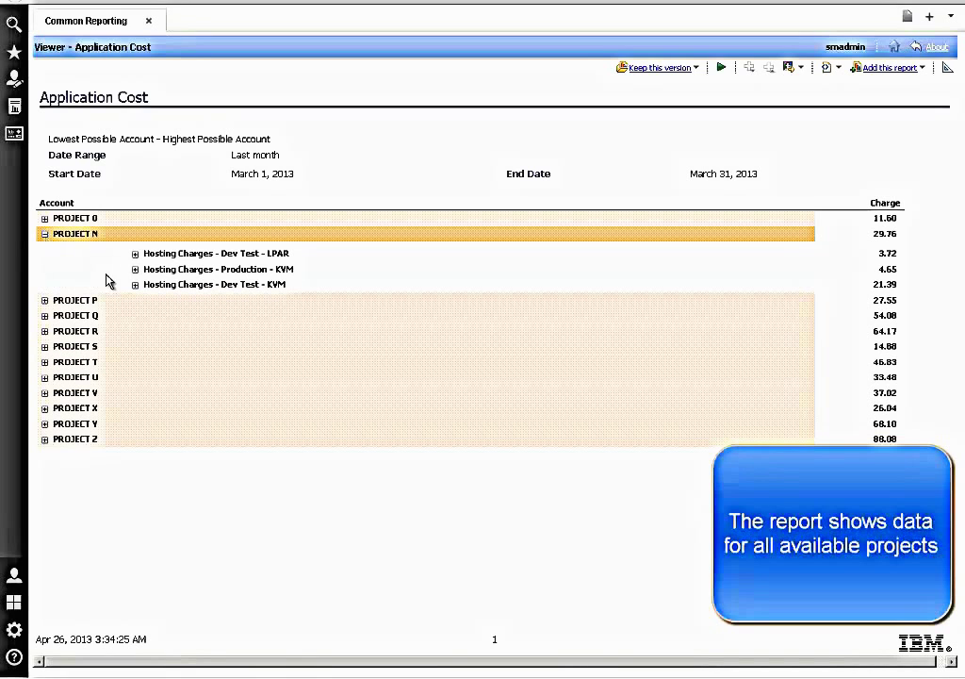
{"action": "left_click", "coordinate": [135, 270]}
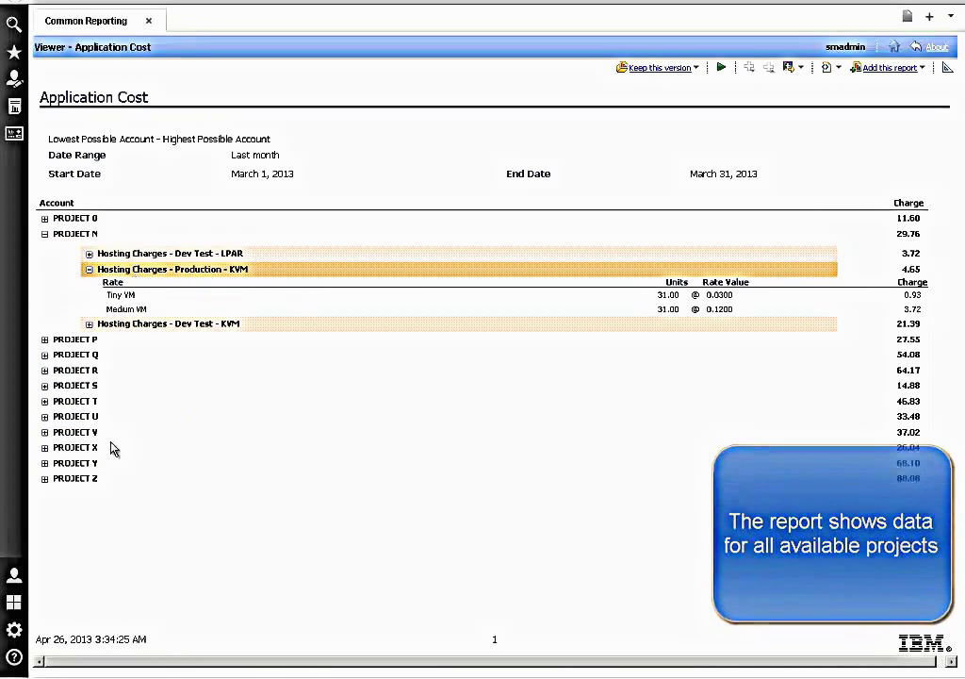
{"action": "left_click", "coordinate": [44, 479]}
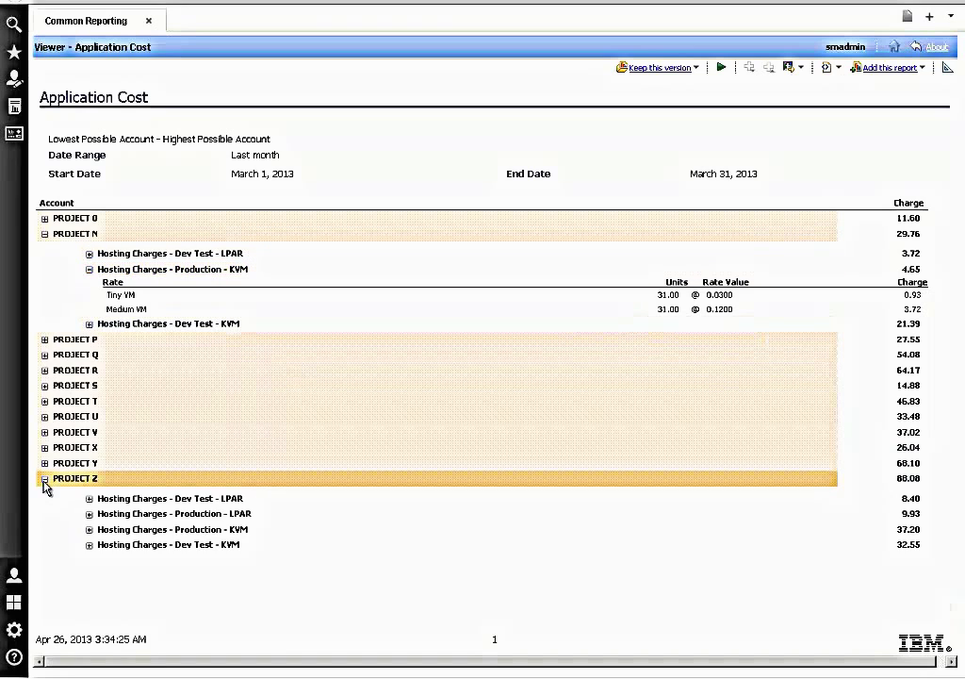
{"action": "left_click", "coordinate": [88, 499]}
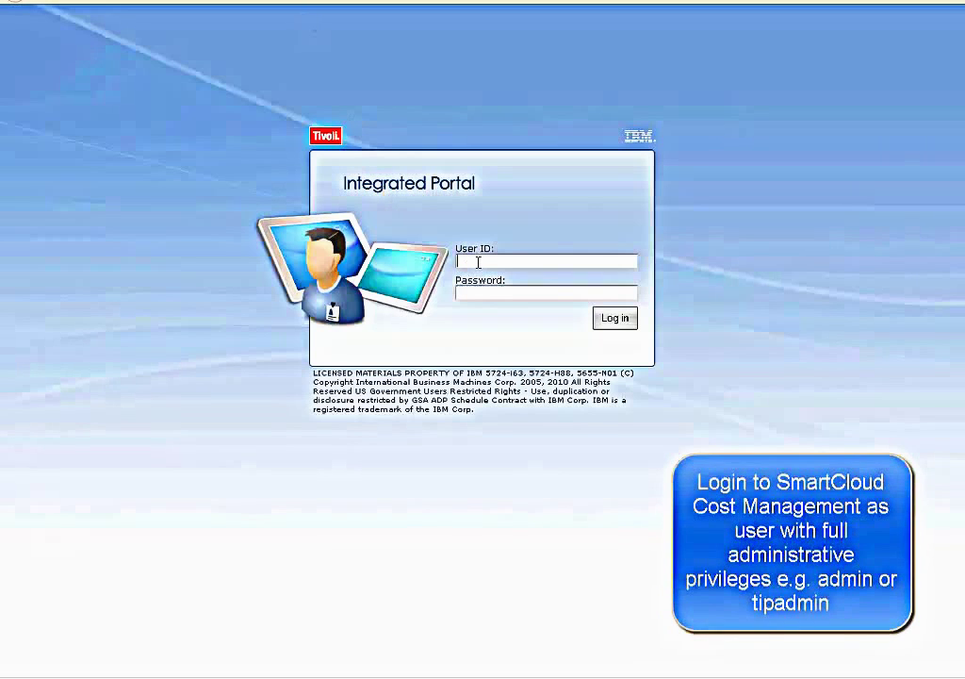
- Log in to the Integrated Portal with the admin user ID and password
{"action": "type", "text": "tipadmin"}
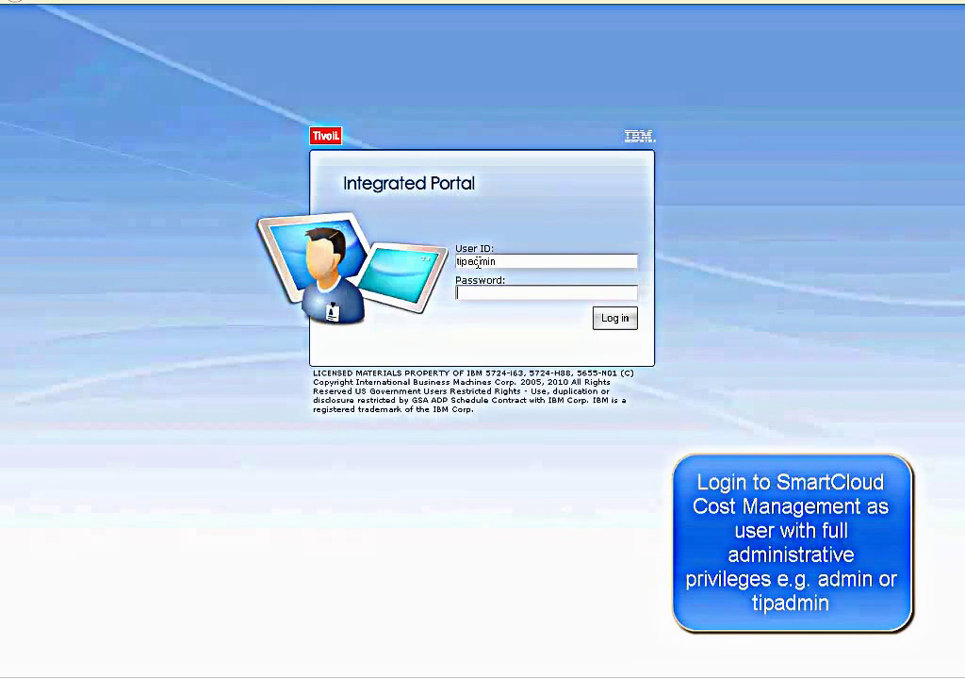
{"action": "type", "text": "******"}
{"action": "left_click", "coordinate": [616, 321]}
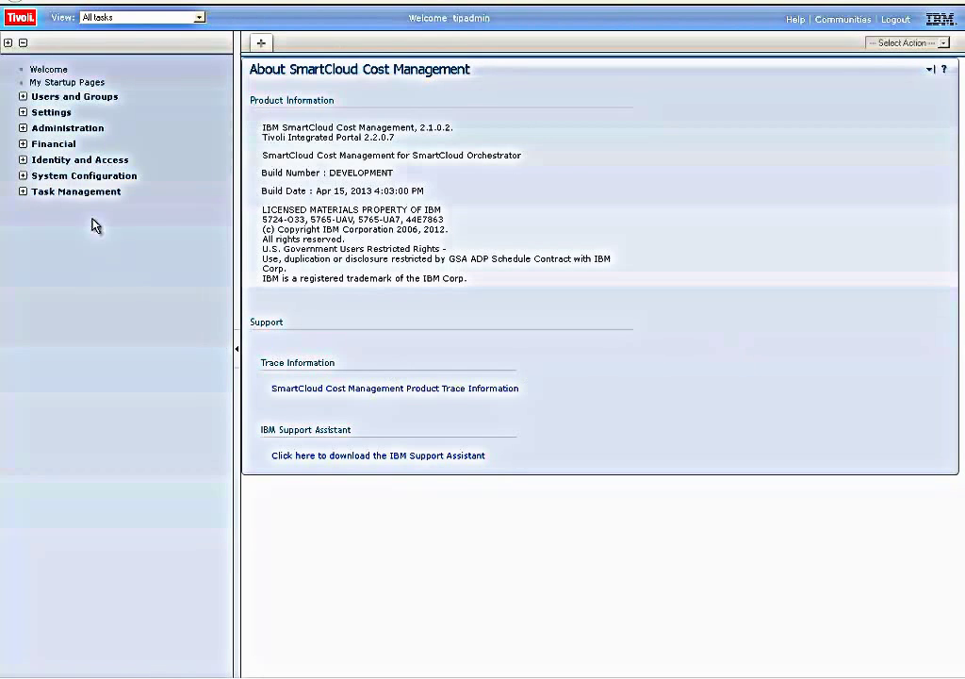
- Under Financial > Cost Management > Clients, add account code 'Project Z' named 'Project Z Account'
{"action": "left_click", "coordinate": [23, 146]}
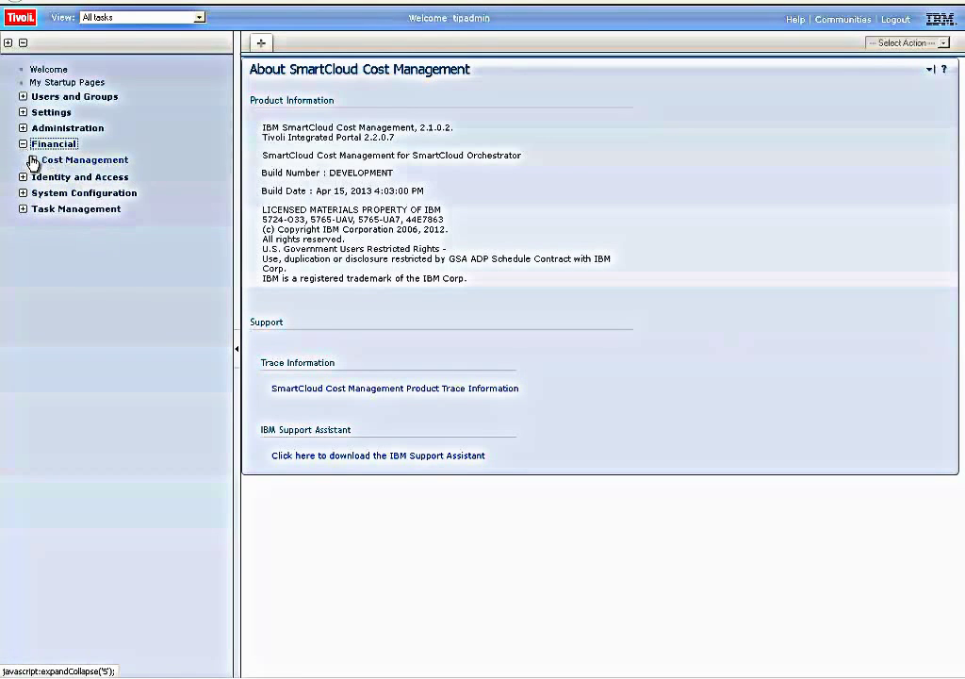
{"action": "left_click", "coordinate": [31, 160]}
{"action": "left_click", "coordinate": [66, 201]}
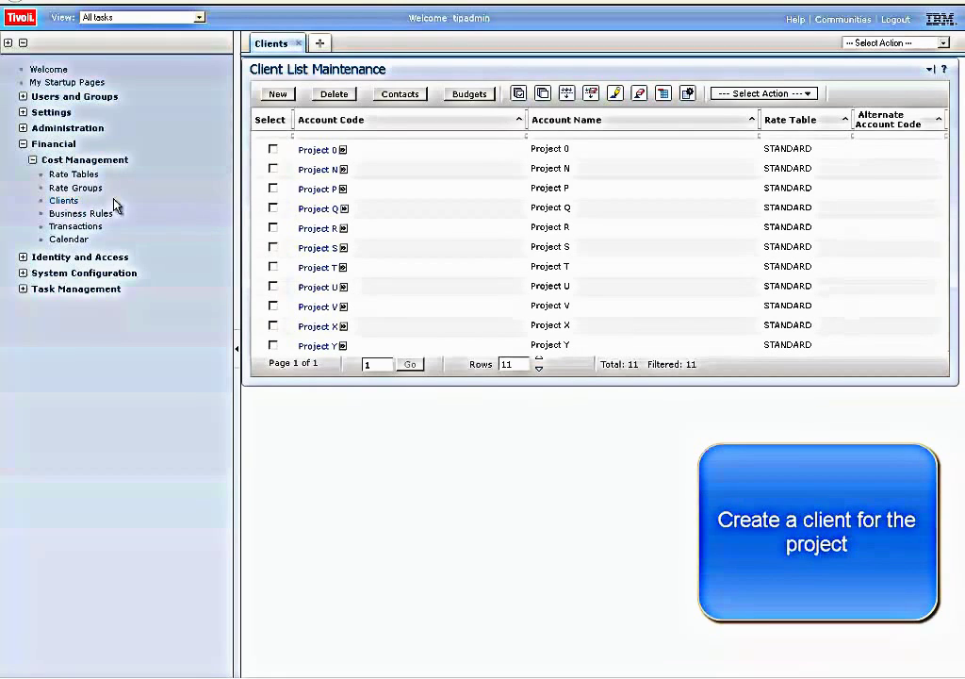
{"action": "left_click", "coordinate": [278, 94]}
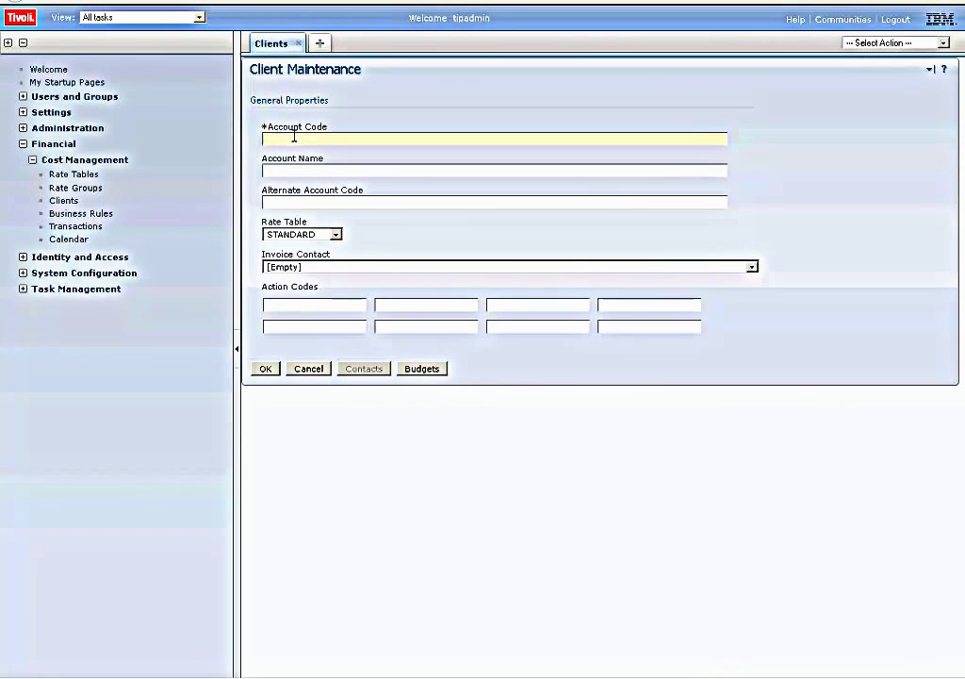
{"action": "left_click", "coordinate": [294, 138]}
{"action": "type", "text": "Proj"}
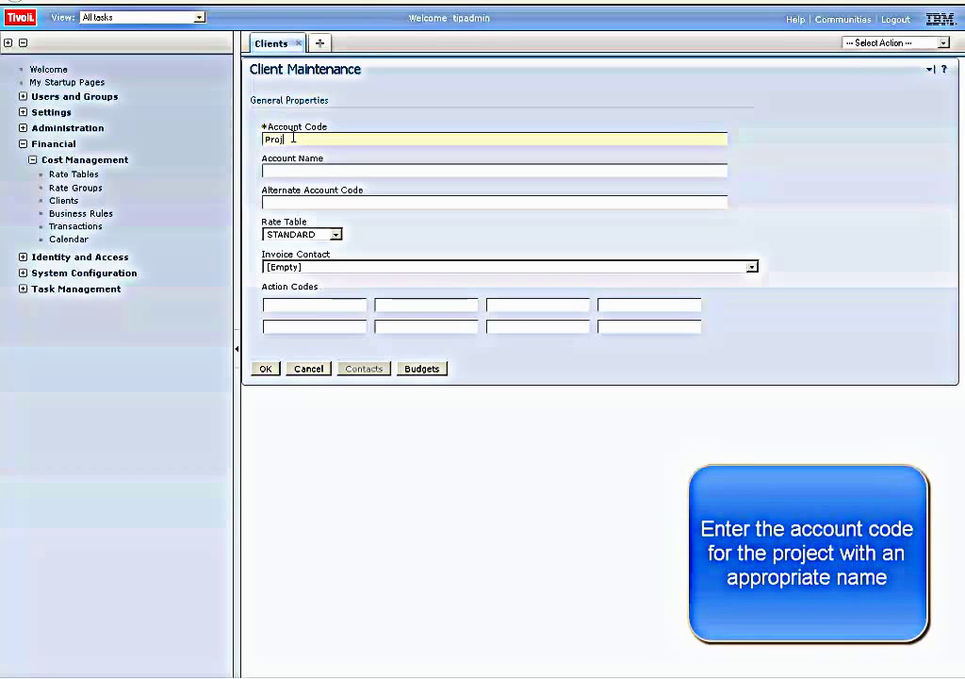
{"action": "type", "text": "ect Z"}
{"action": "left_click", "coordinate": [285, 169]}
{"action": "type", "text": "Project"}
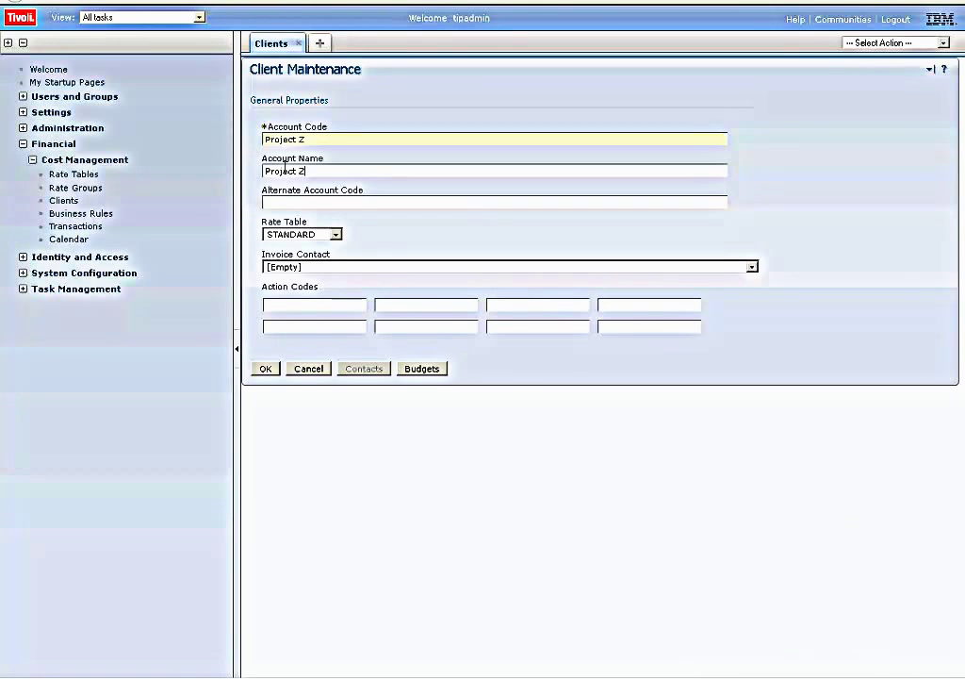
{"action": "type", "text": "Z Account"}
{"action": "left_click", "coordinate": [265, 370]}
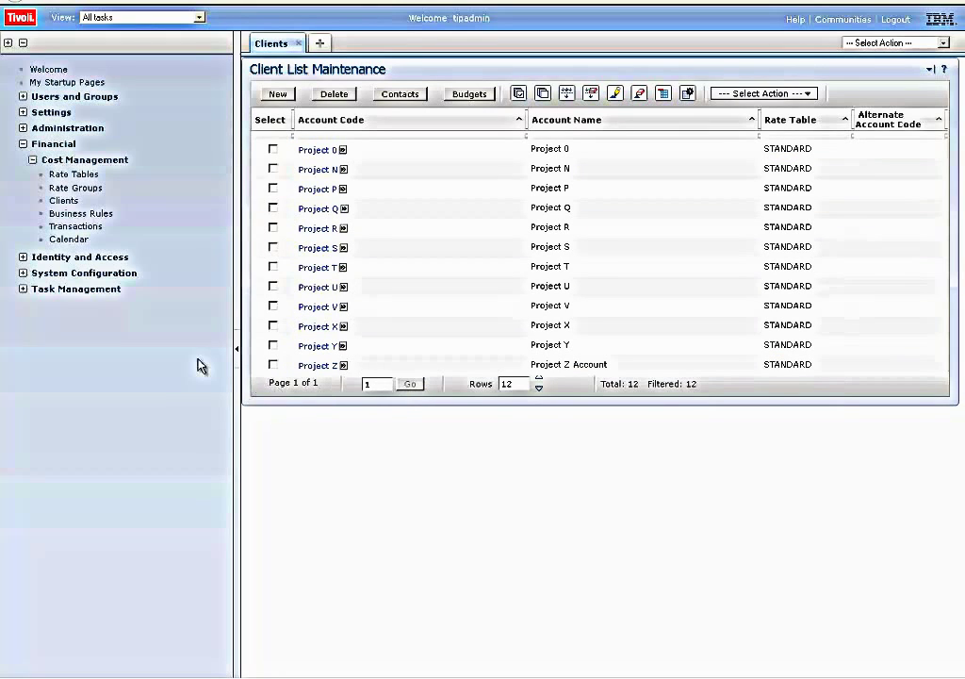
- Under Identity and Access > Cost Management, create group ProjectZUsers described as 'Project Z Users'
{"action": "left_click", "coordinate": [23, 258]}
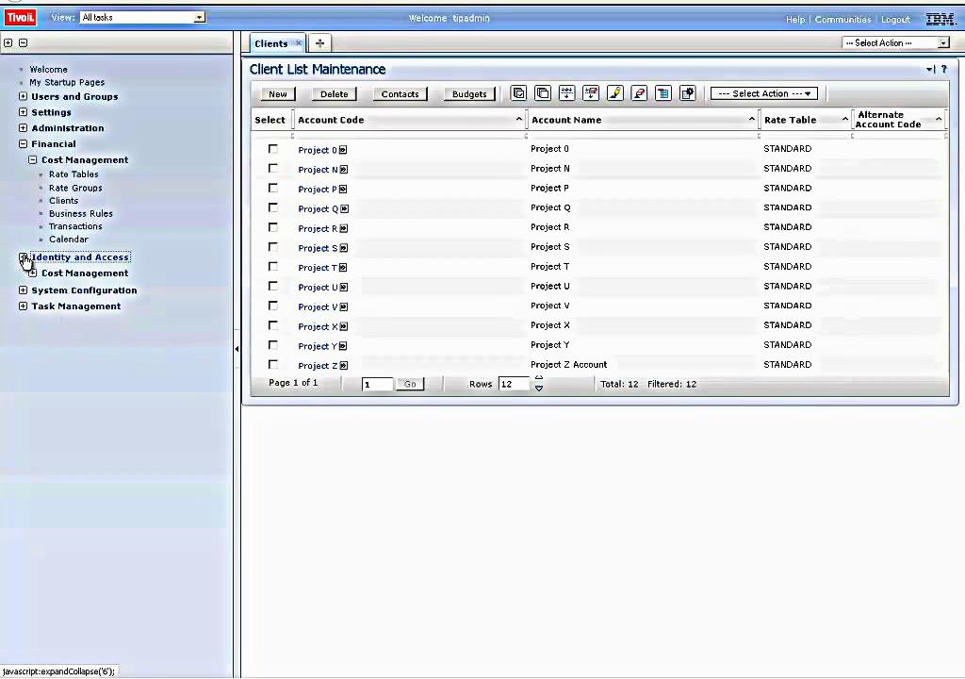
{"action": "left_click", "coordinate": [32, 274]}
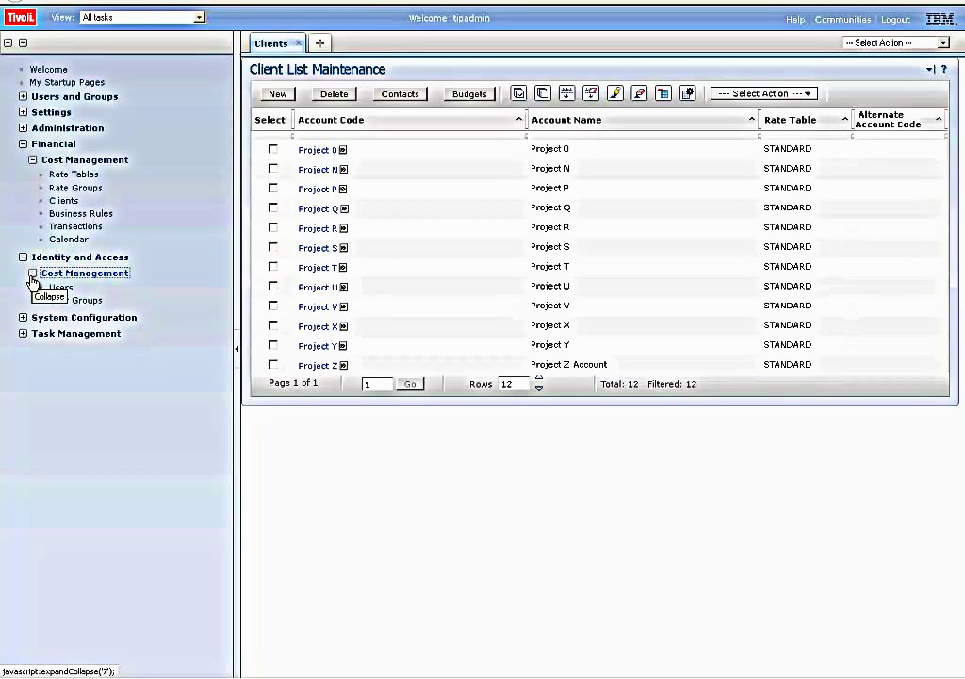
{"action": "left_click", "coordinate": [94, 302]}
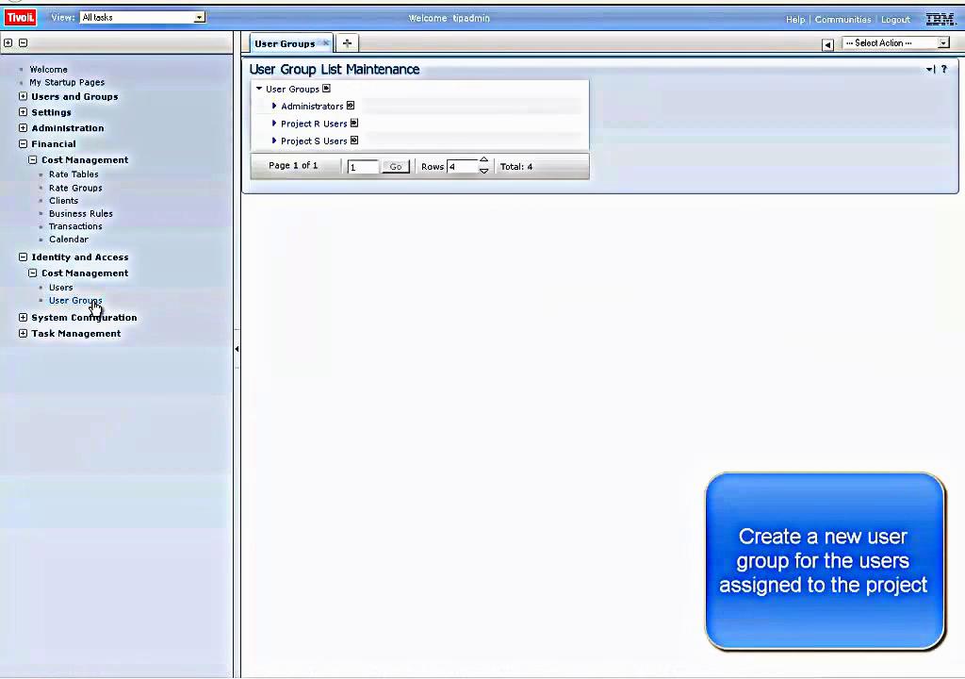
{"action": "left_click", "coordinate": [326, 89]}
{"action": "left_click", "coordinate": [373, 93]}
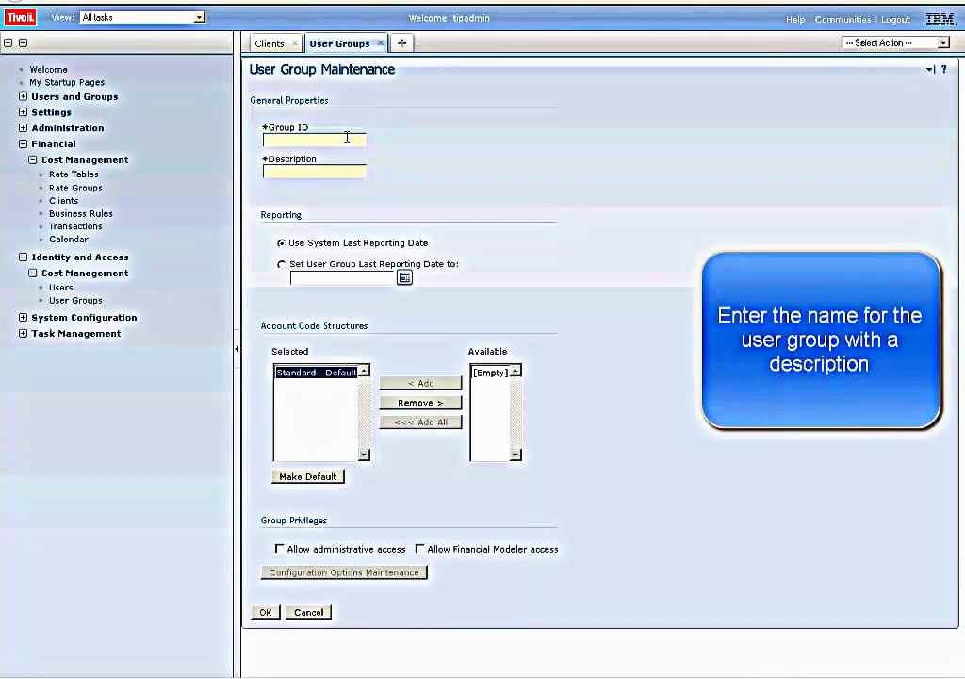
{"action": "left_click", "coordinate": [347, 138]}
{"action": "type", "text": "Project2Users"}
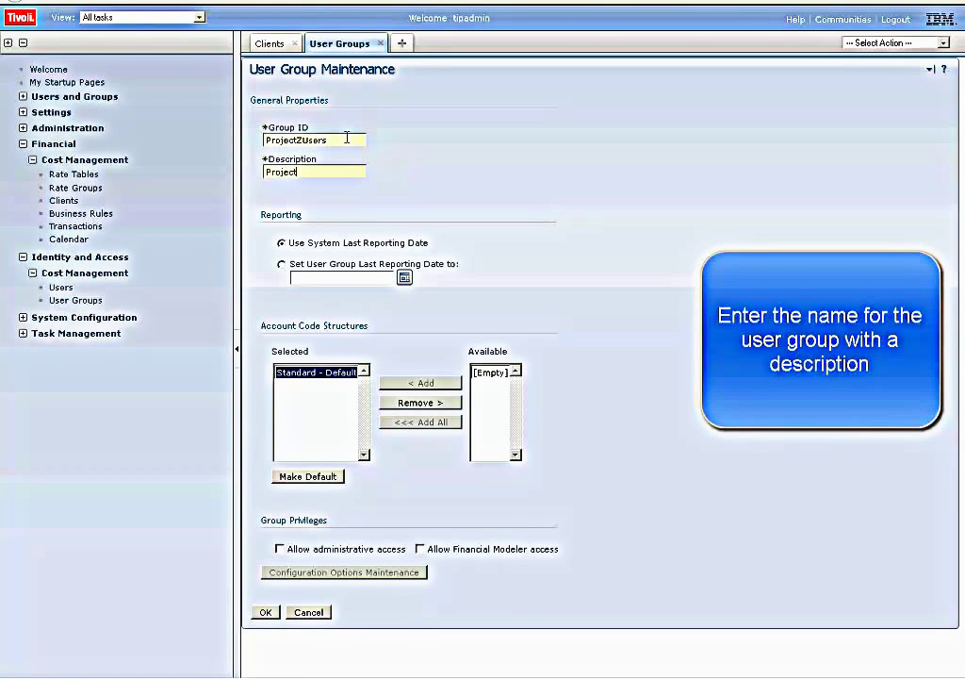
{"action": "type", "text": "Project Z Users"}
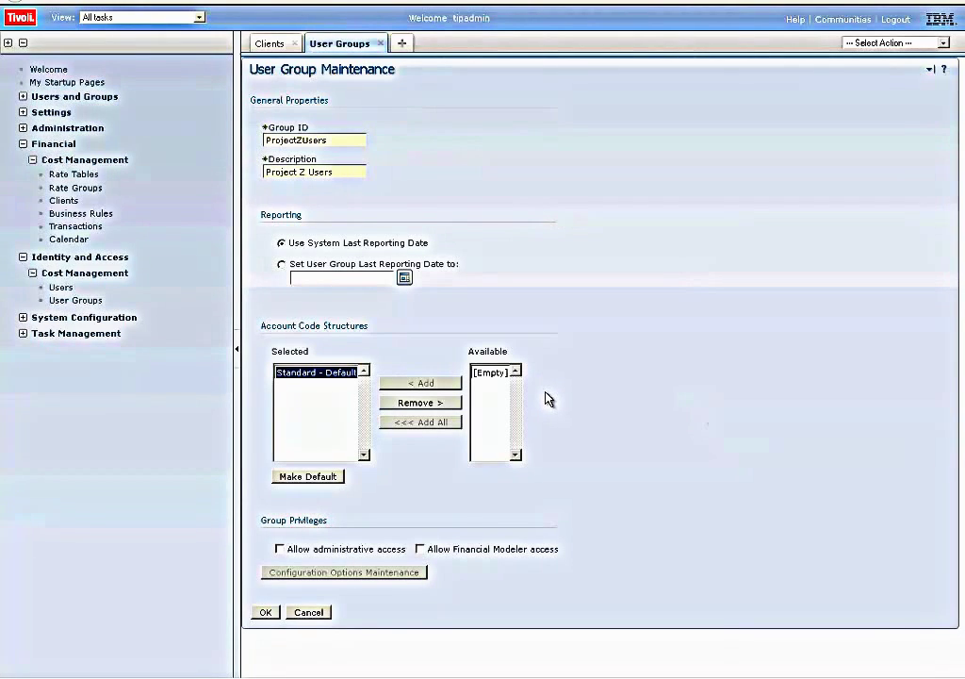
{"action": "left_click", "coordinate": [267, 613]}
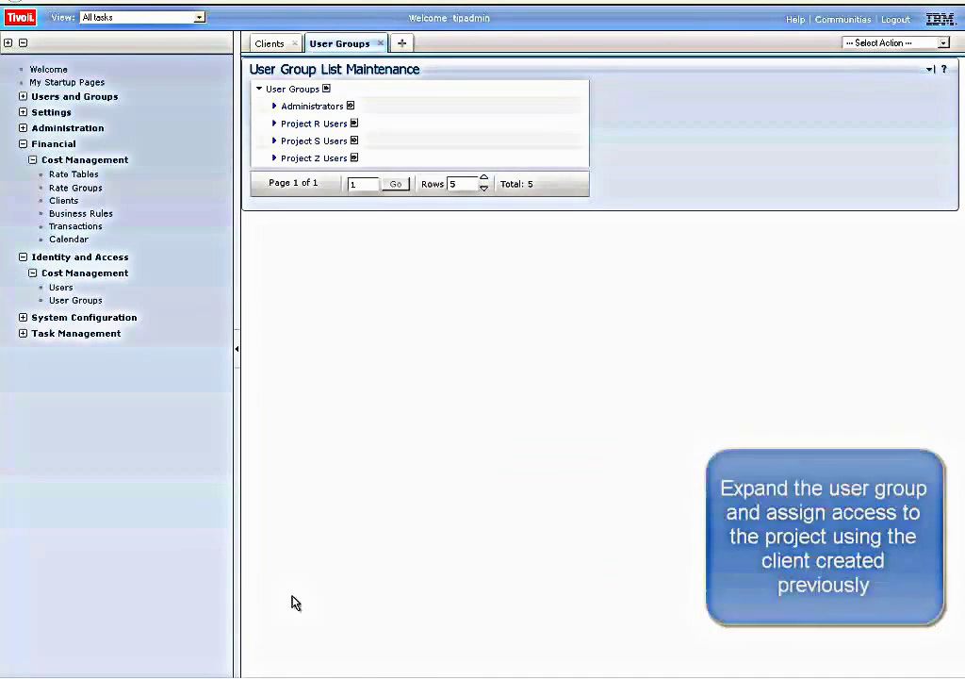
- Add client Project Z to the Project Z Users group's Clients Allowed list
{"action": "left_click", "coordinate": [274, 158]}
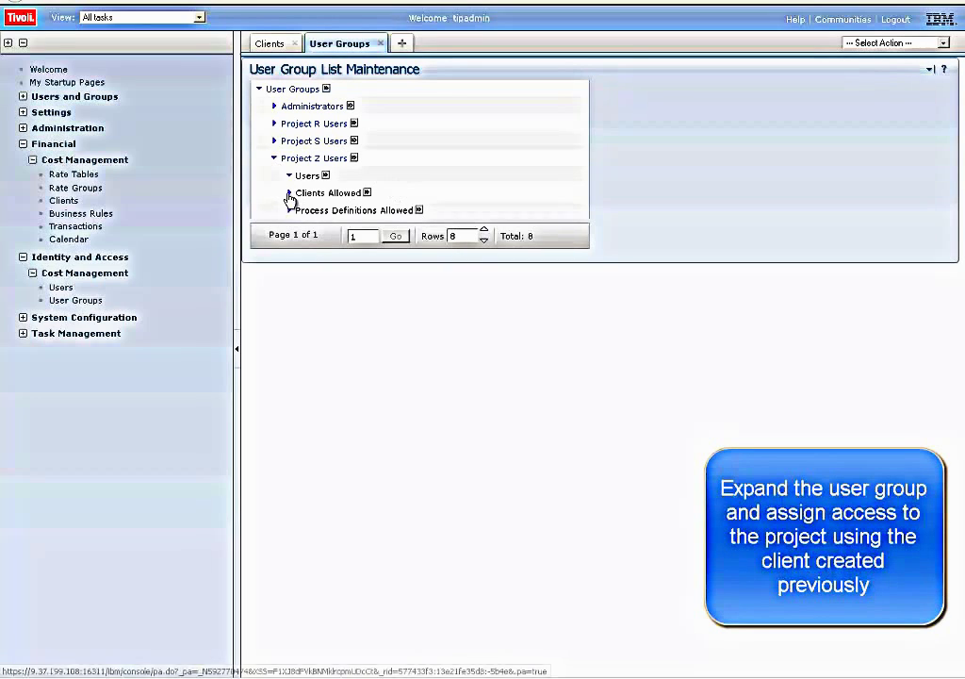
{"action": "left_click", "coordinate": [289, 195]}
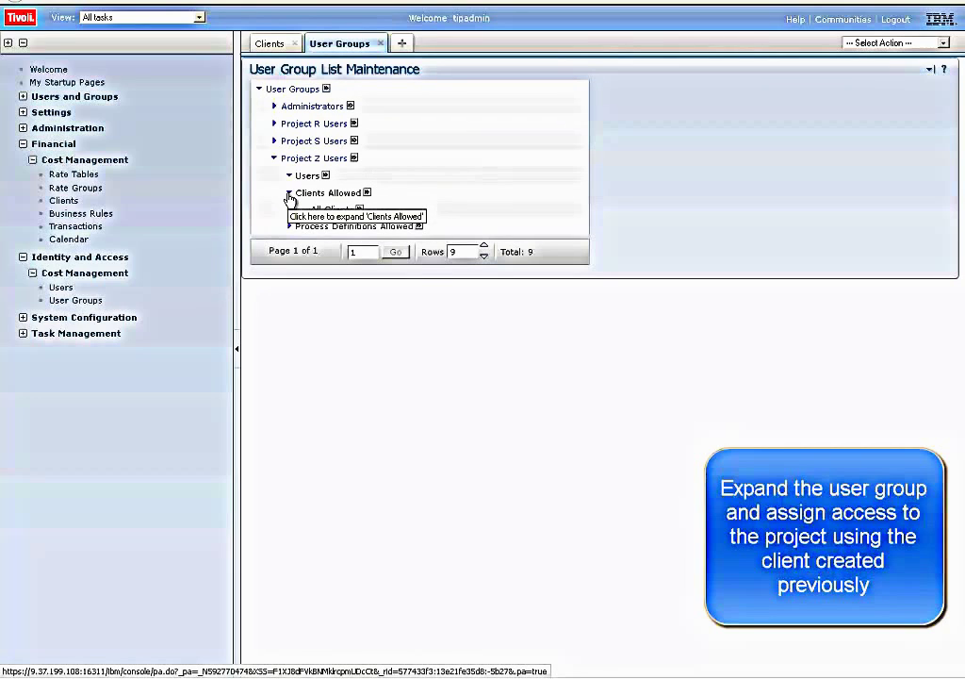
{"action": "left_click", "coordinate": [368, 193]}
{"action": "left_click", "coordinate": [394, 201]}
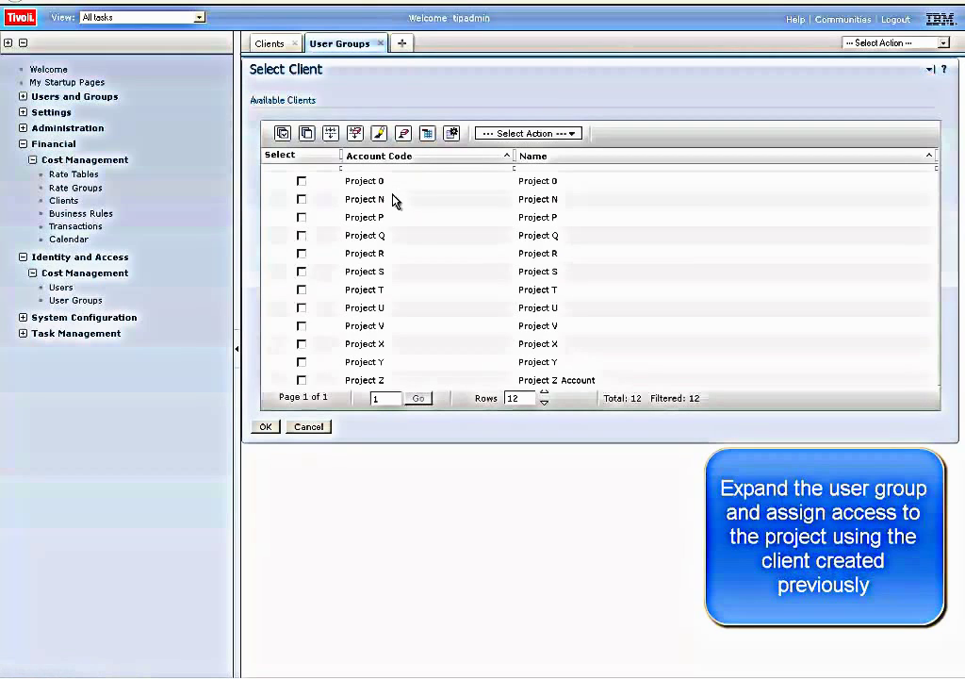
{"action": "left_click", "coordinate": [301, 380]}
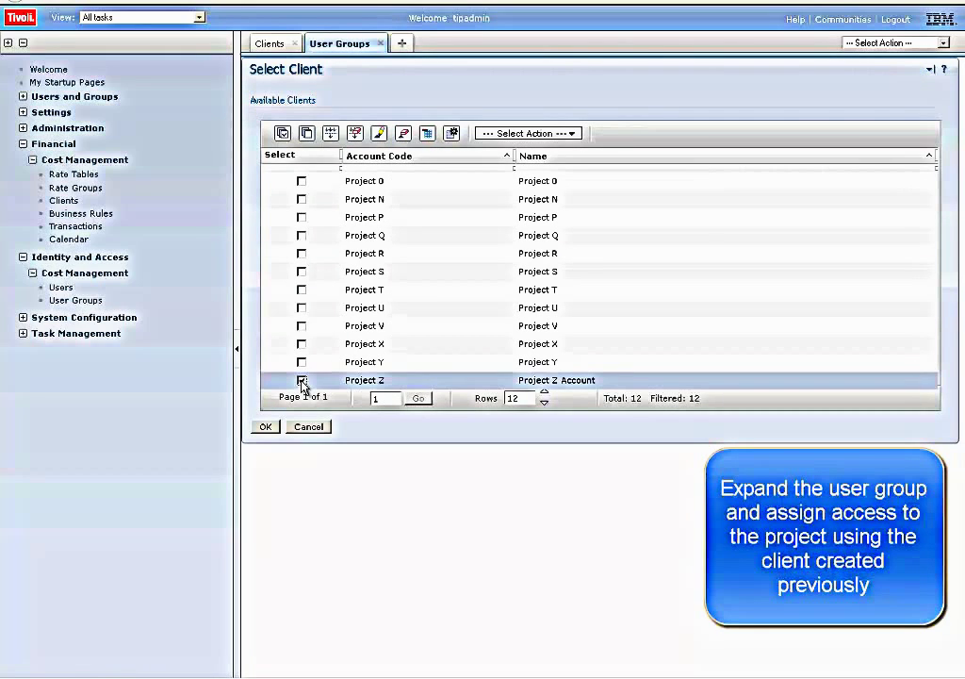
{"action": "left_click", "coordinate": [264, 427]}
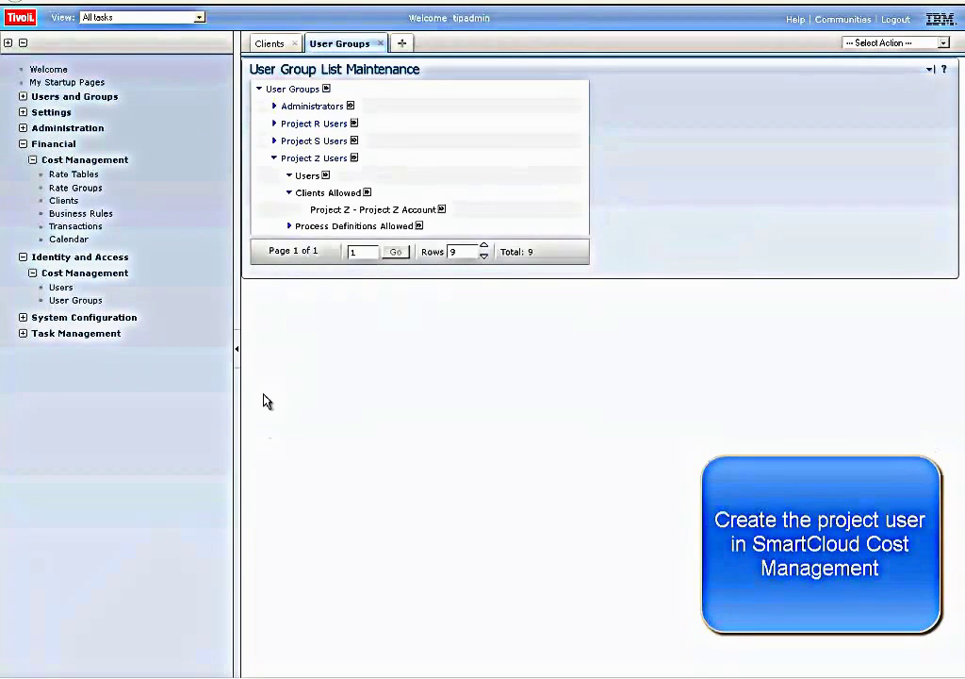
{"action": "left_click", "coordinate": [60, 287]}
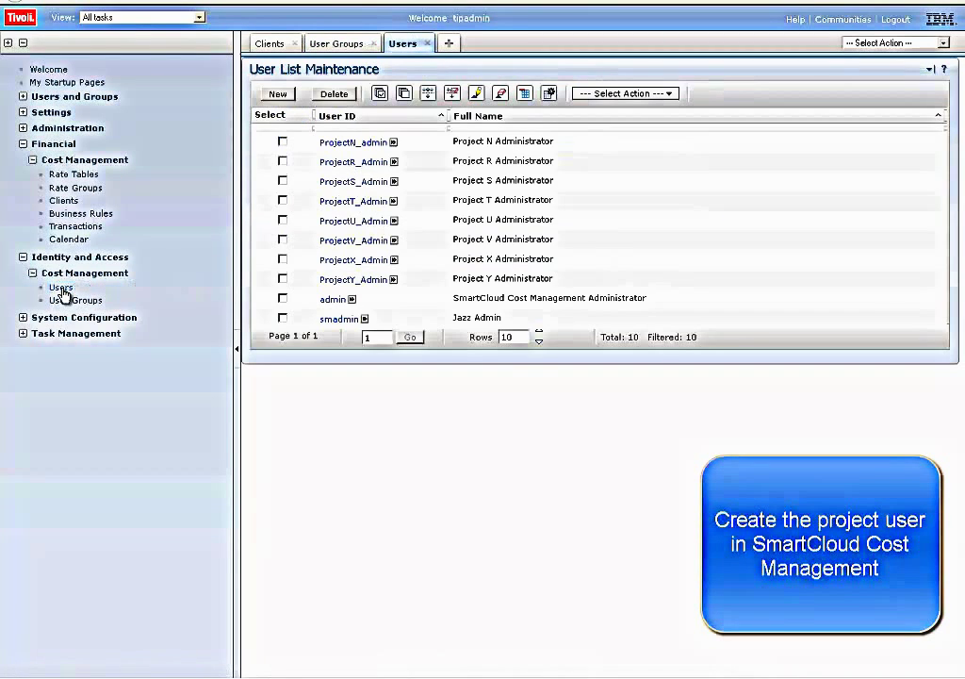
- Start a new user 'Project Z Administrator' linked to registry User ID ProjectZ_Admin (max 20 results)
{"action": "left_click", "coordinate": [279, 95]}
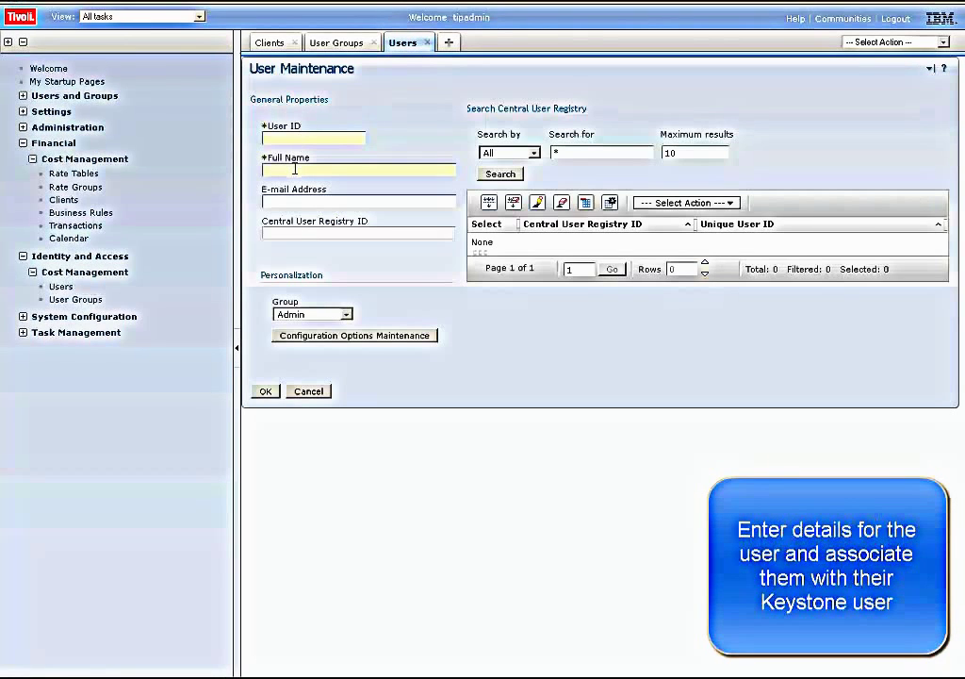
{"action": "left_click", "coordinate": [295, 169]}
{"action": "type", "text": "Proj"}
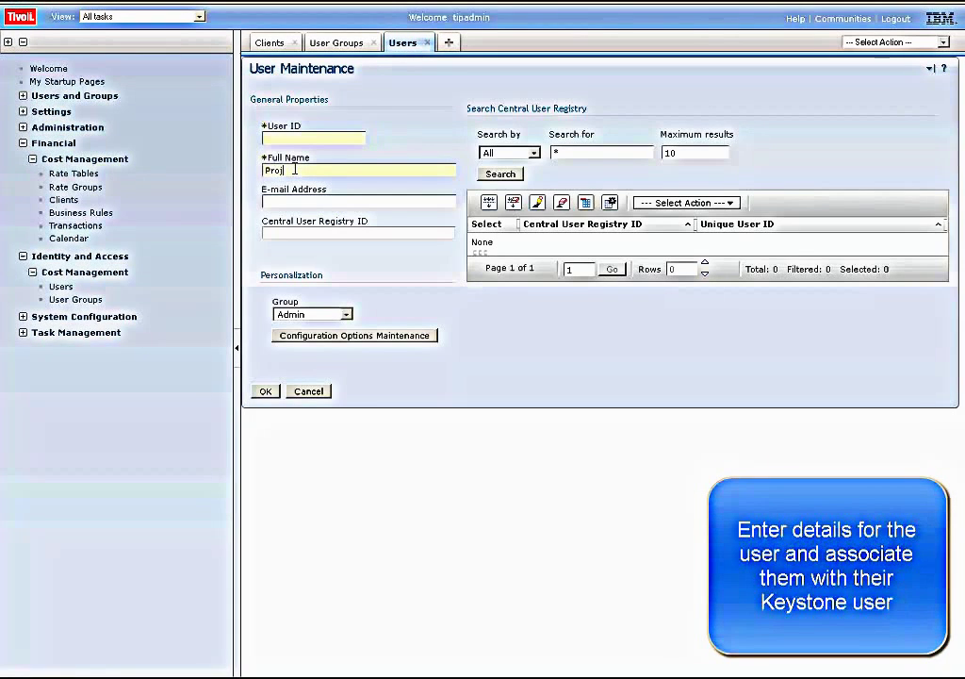
{"action": "type", "text": "ect Z Administrator"}
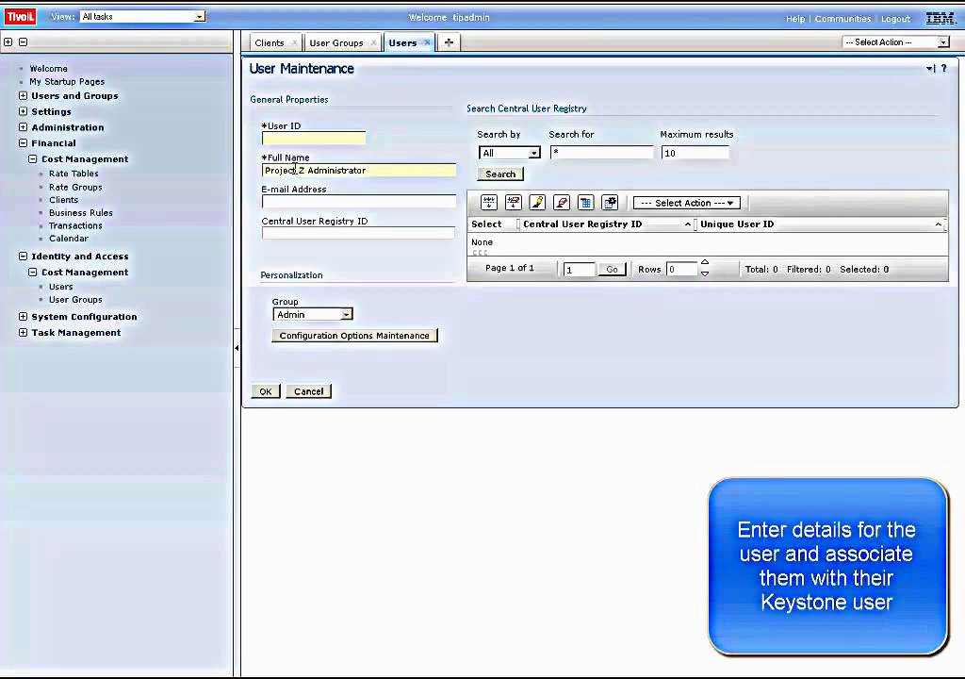
{"action": "left_click", "coordinate": [528, 153]}
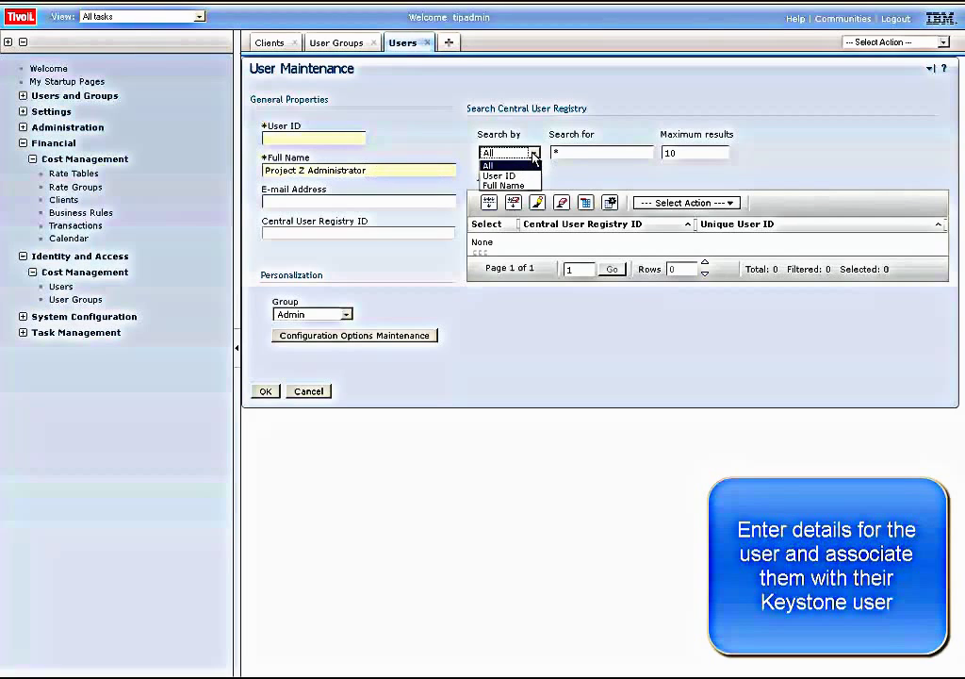
{"action": "left_click", "coordinate": [524, 176]}
{"action": "left_click", "coordinate": [558, 153]}
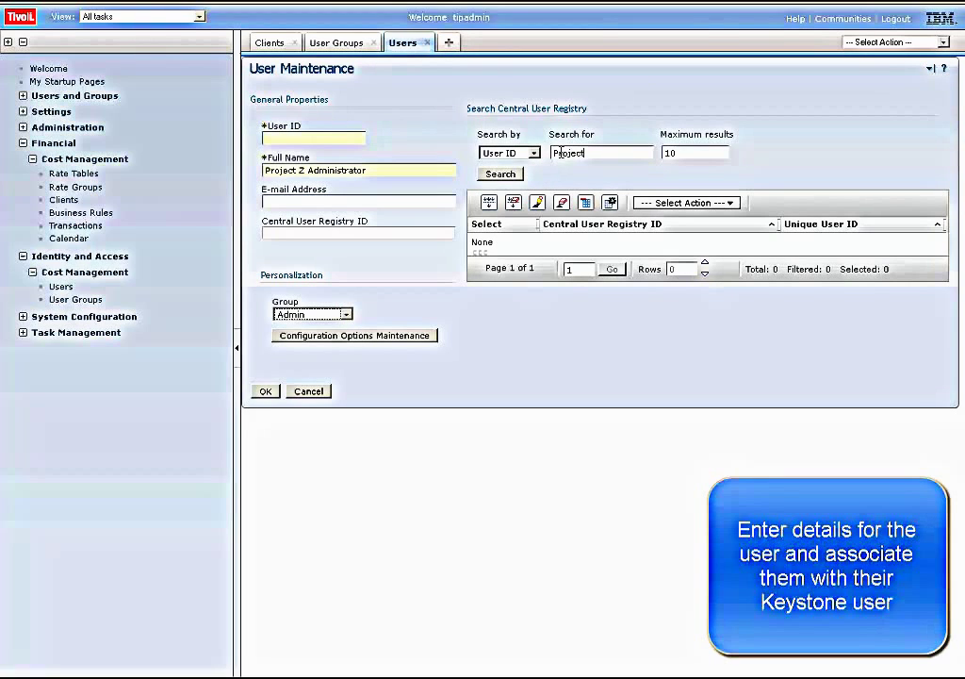
{"action": "key", "text": "Tab"}
{"action": "type", "text": "20"}
{"action": "left_click", "coordinate": [500, 174]}
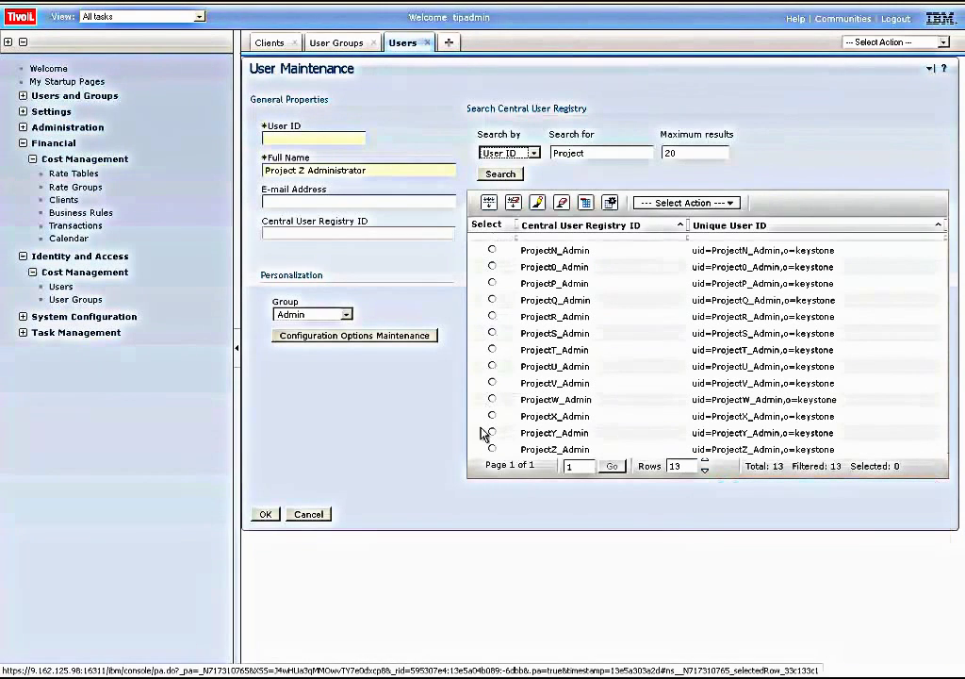
{"action": "left_click", "coordinate": [492, 449]}
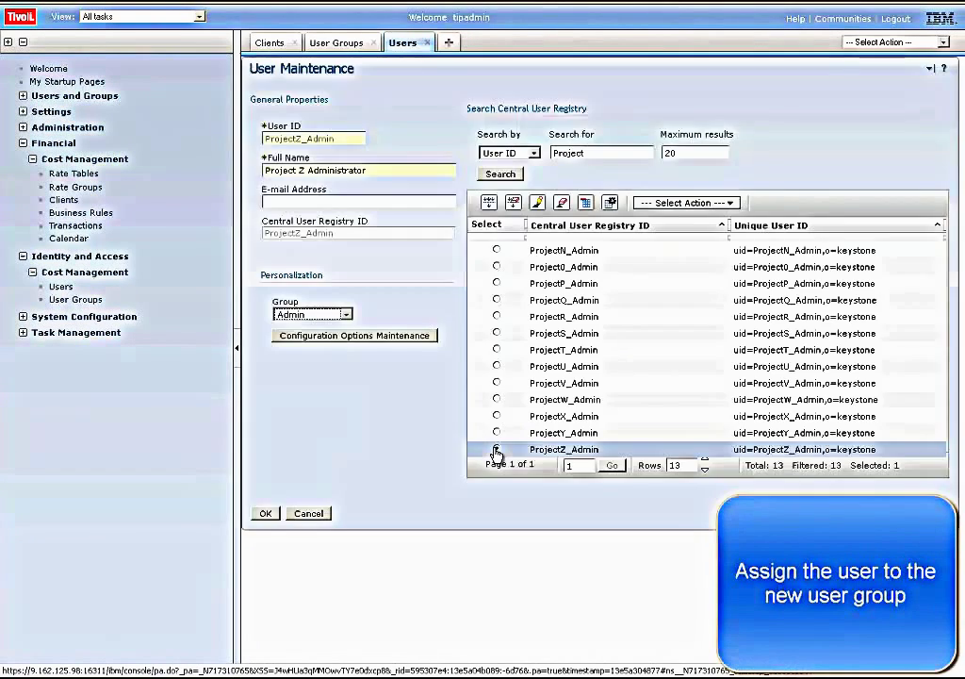
- Assign the new user to the ProjectZUsers group and save it
{"action": "left_click", "coordinate": [347, 315]}
{"action": "left_click", "coordinate": [347, 315]}
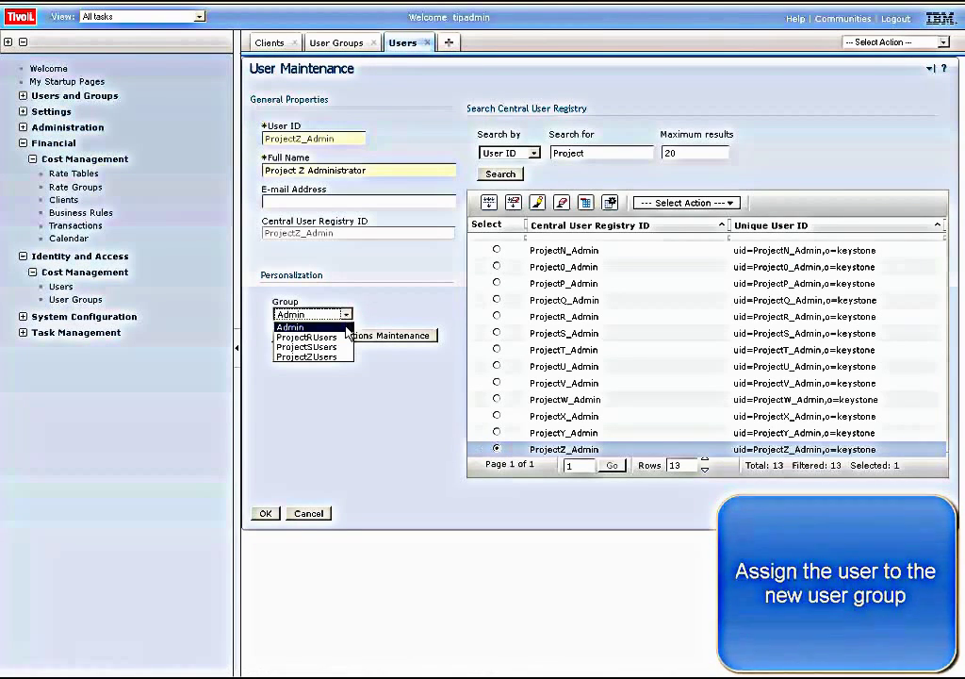
{"action": "left_click", "coordinate": [342, 356]}
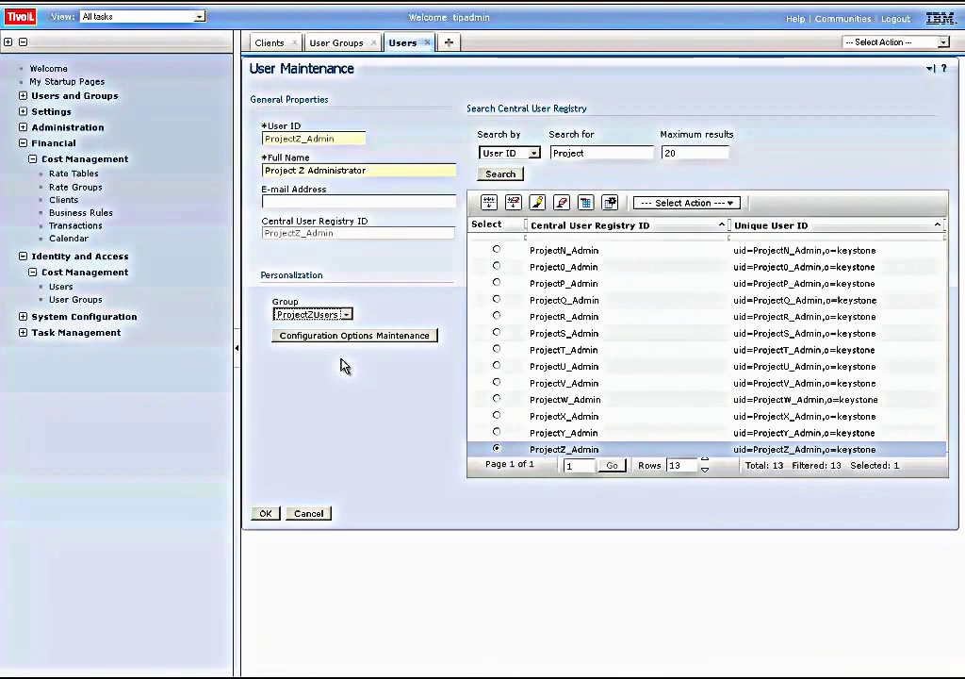
{"action": "left_click", "coordinate": [265, 513]}
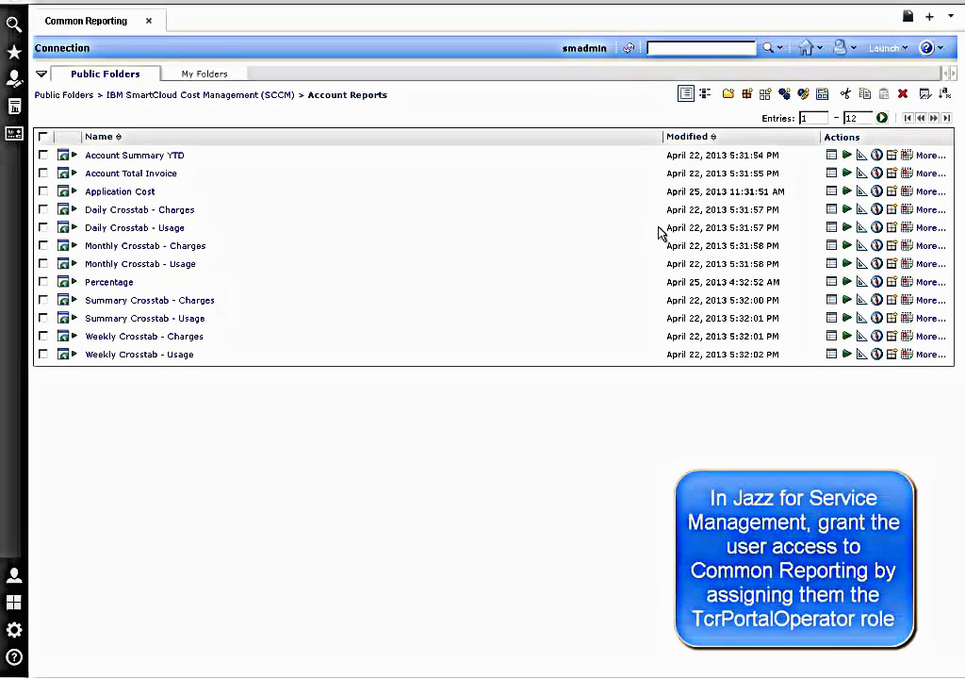
- In Console Settings > User Roles, grant ProjectZ_Admin the tcrPortalOperator role and save
{"action": "mouse_move", "coordinate": [14, 633]}
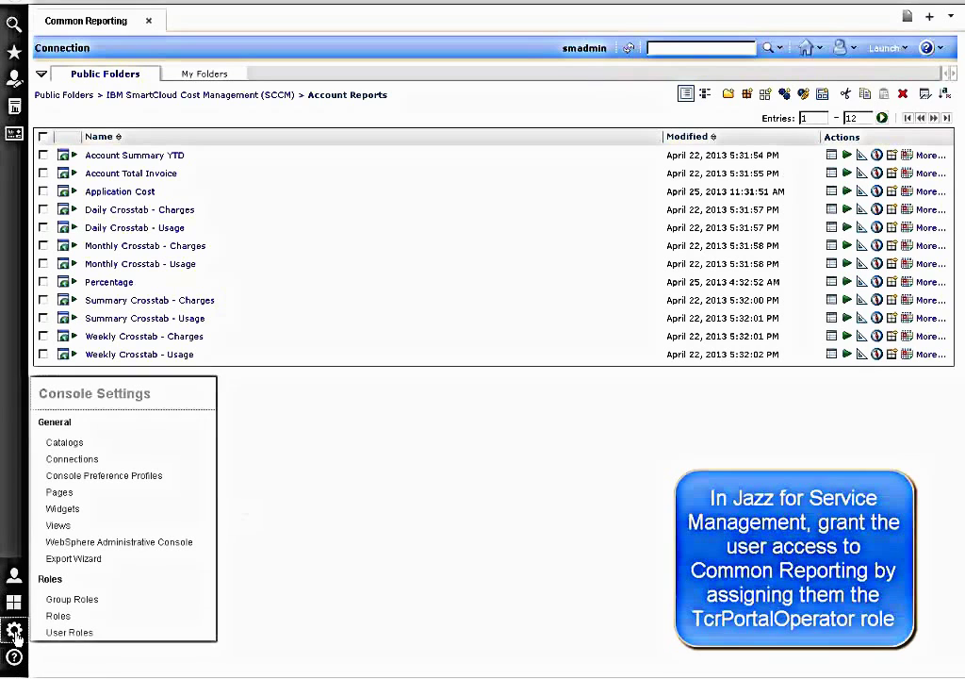
{"action": "left_click", "coordinate": [67, 634]}
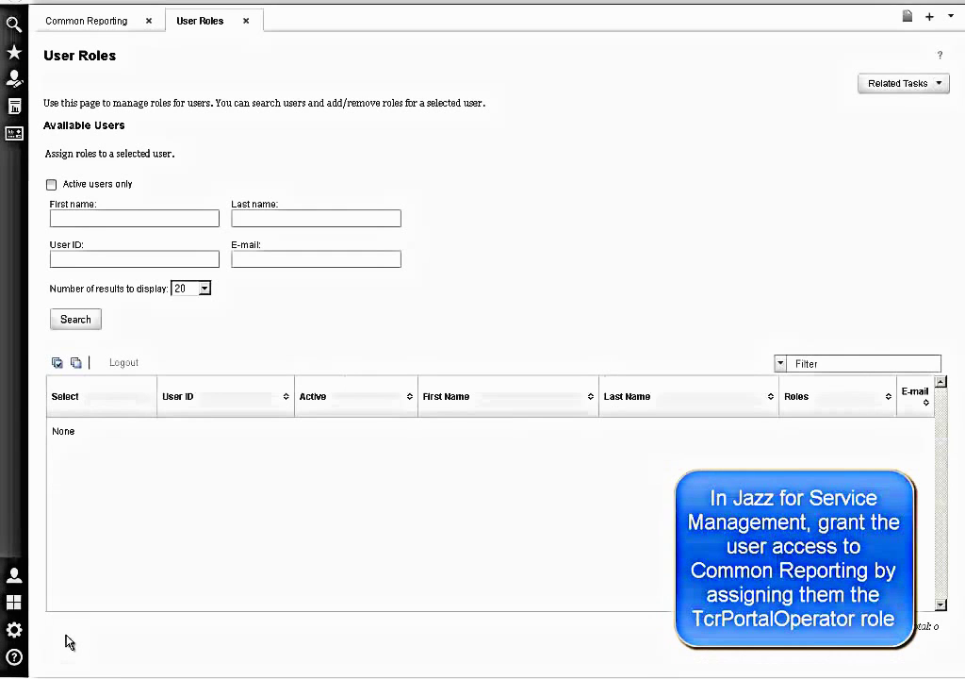
{"action": "left_click", "coordinate": [75, 323]}
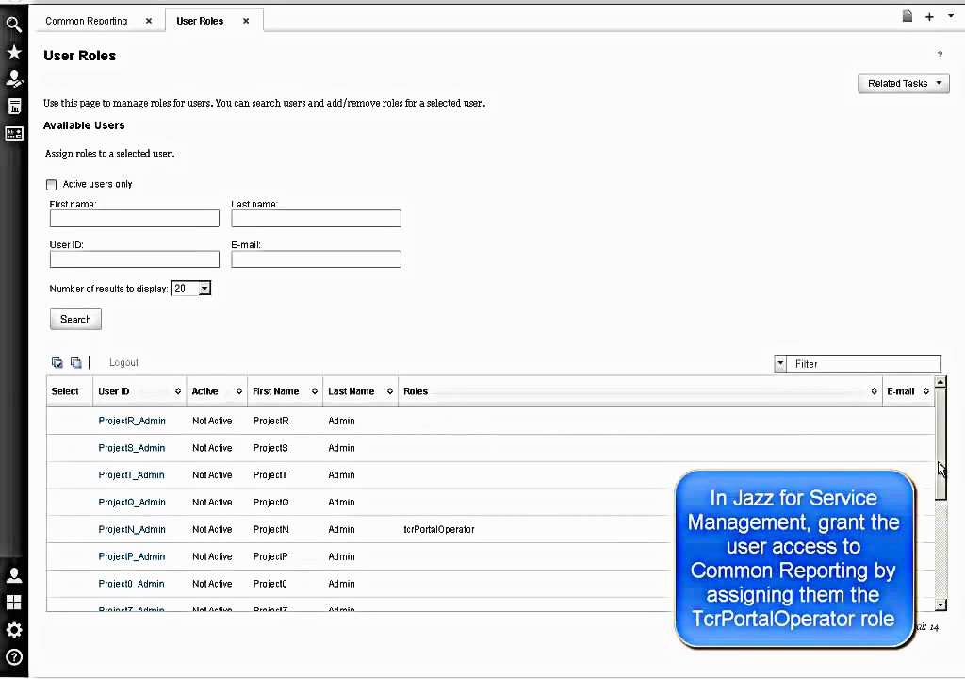
{"action": "scroll", "coordinate": [945, 493], "scroll_direction": "down", "scroll_amount": 3}
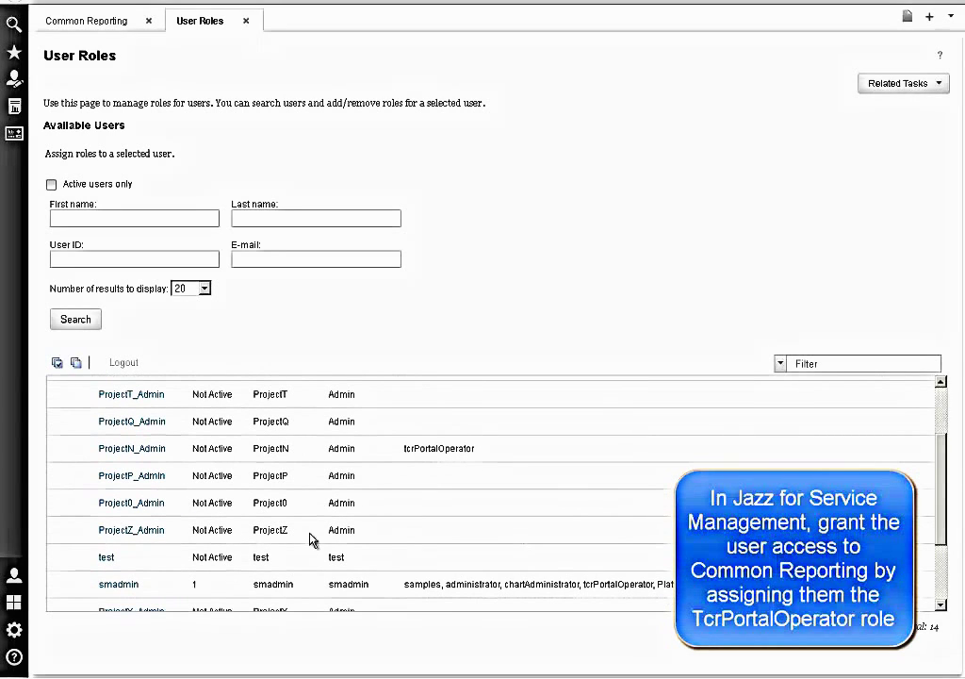
{"action": "left_click", "coordinate": [152, 534]}
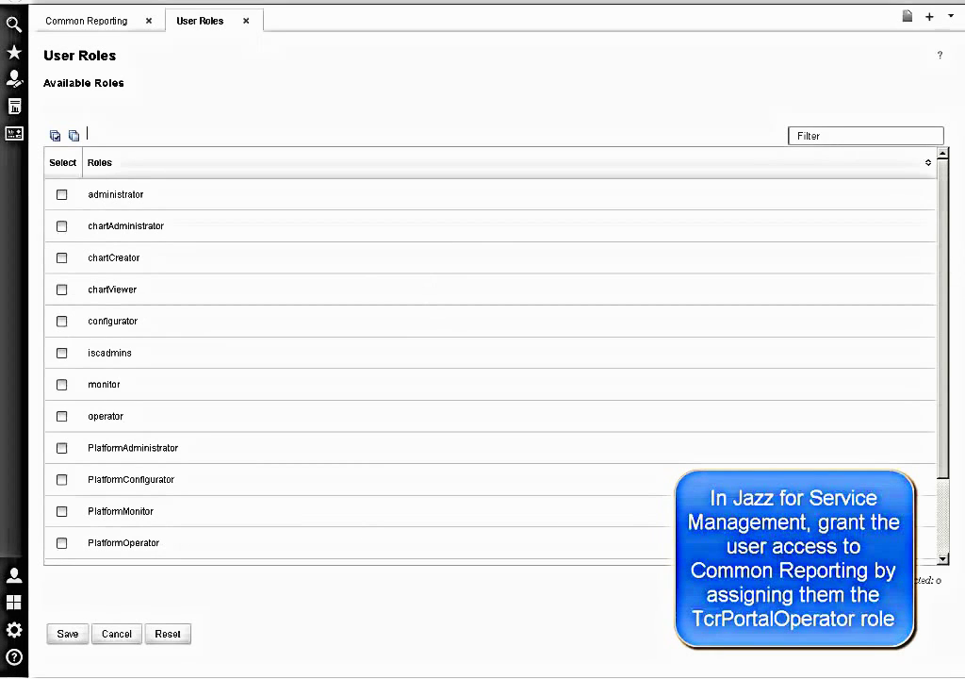
{"action": "scroll", "coordinate": [942, 490], "scroll_direction": "down", "scroll_amount": 2}
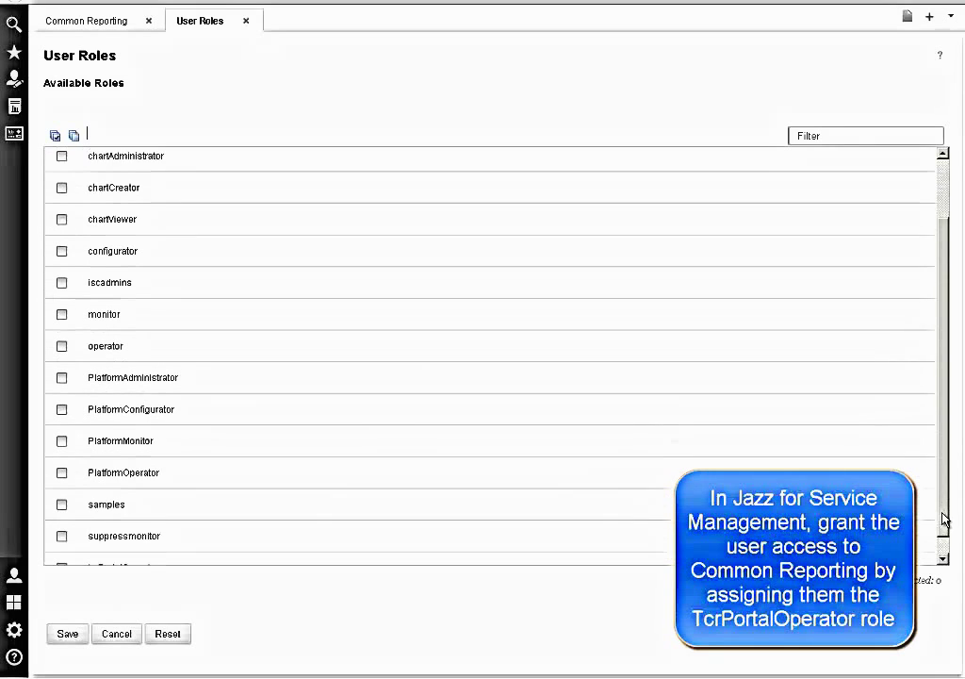
{"action": "left_click_drag", "start_coordinate": [944, 517], "coordinate": [944, 553]}
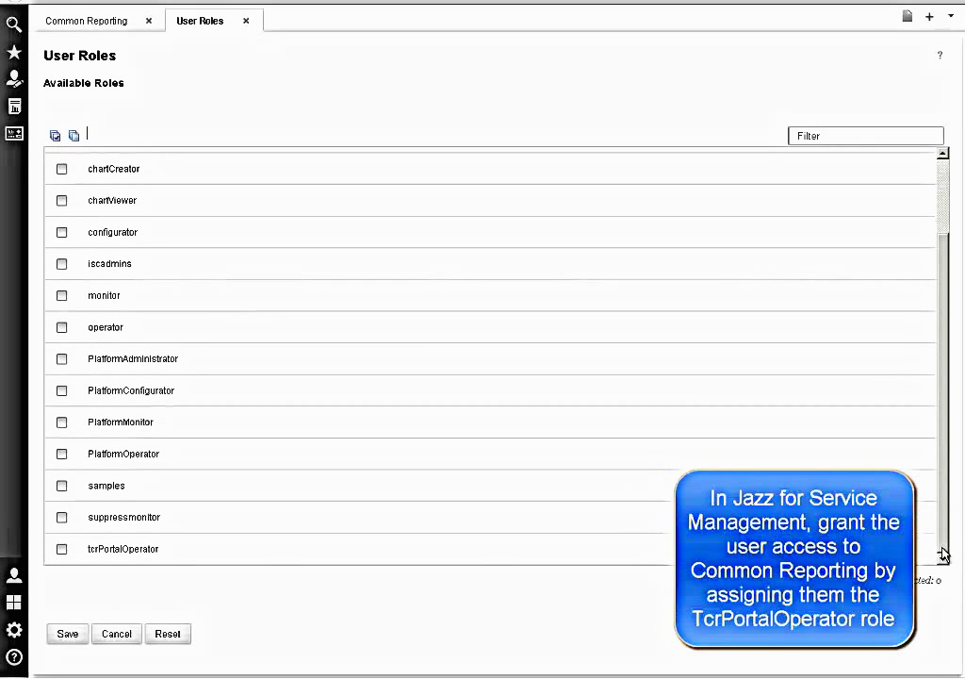
{"action": "left_click", "coordinate": [62, 549]}
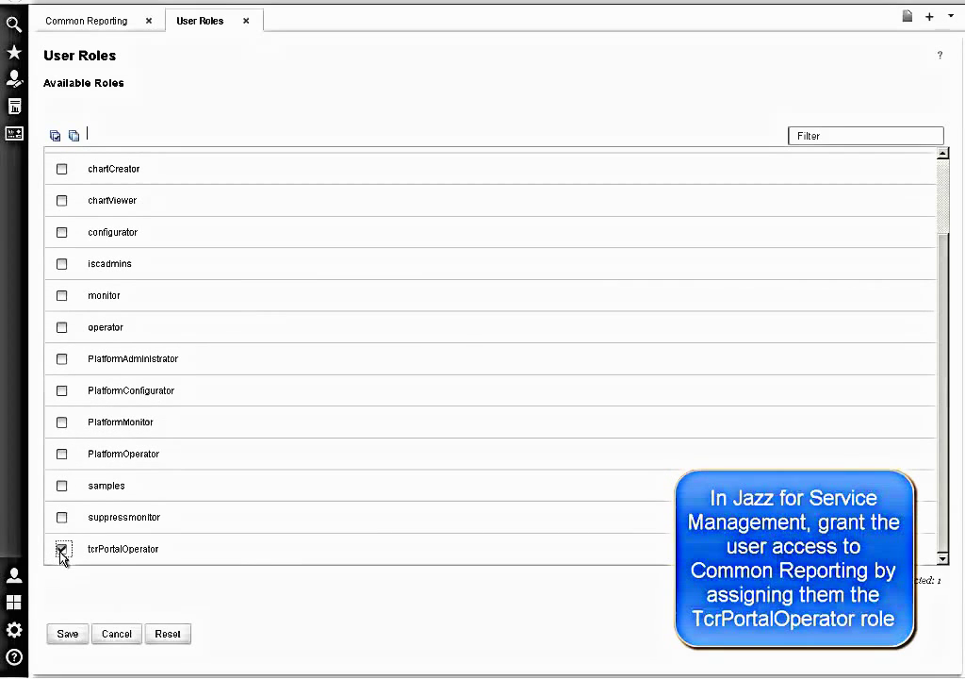
{"action": "left_click", "coordinate": [67, 634]}
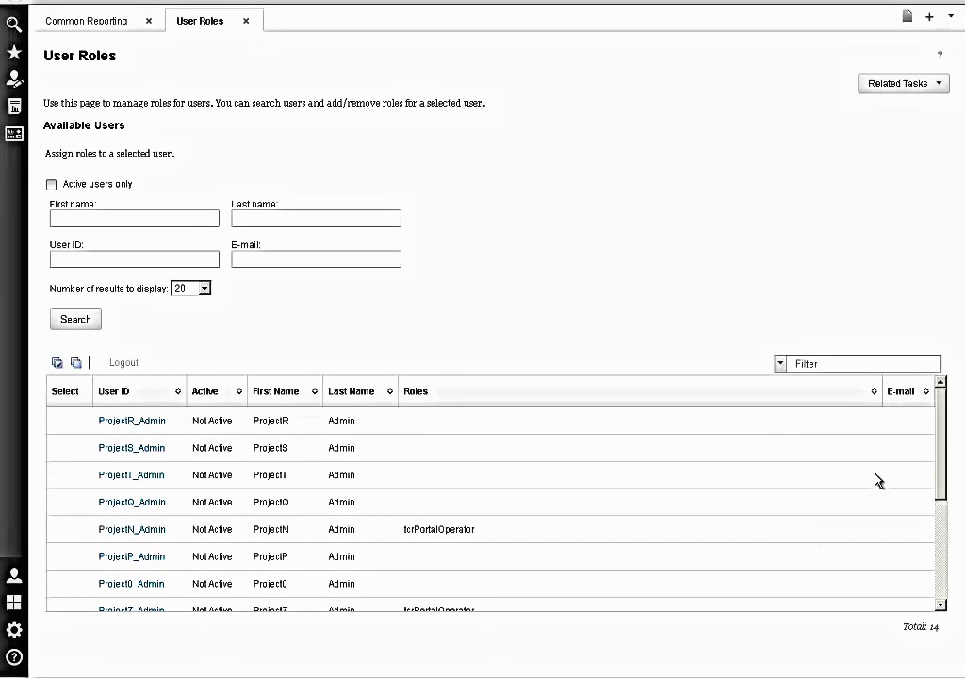
{"action": "left_click_drag", "start_coordinate": [940, 470], "coordinate": [922, 530]}
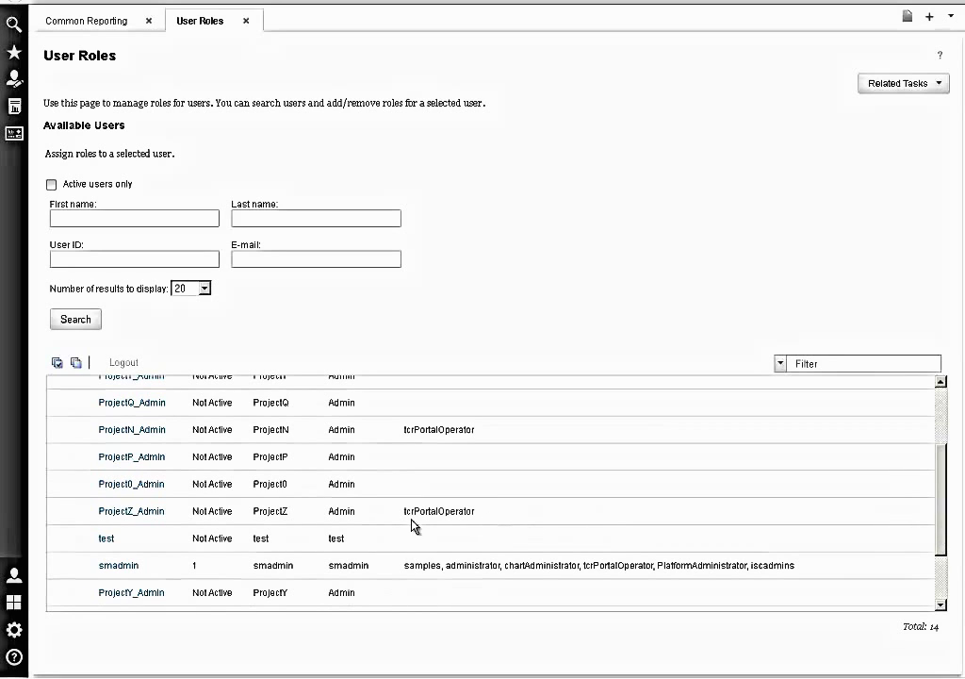
{"action": "mouse_move", "coordinate": [13, 577]}
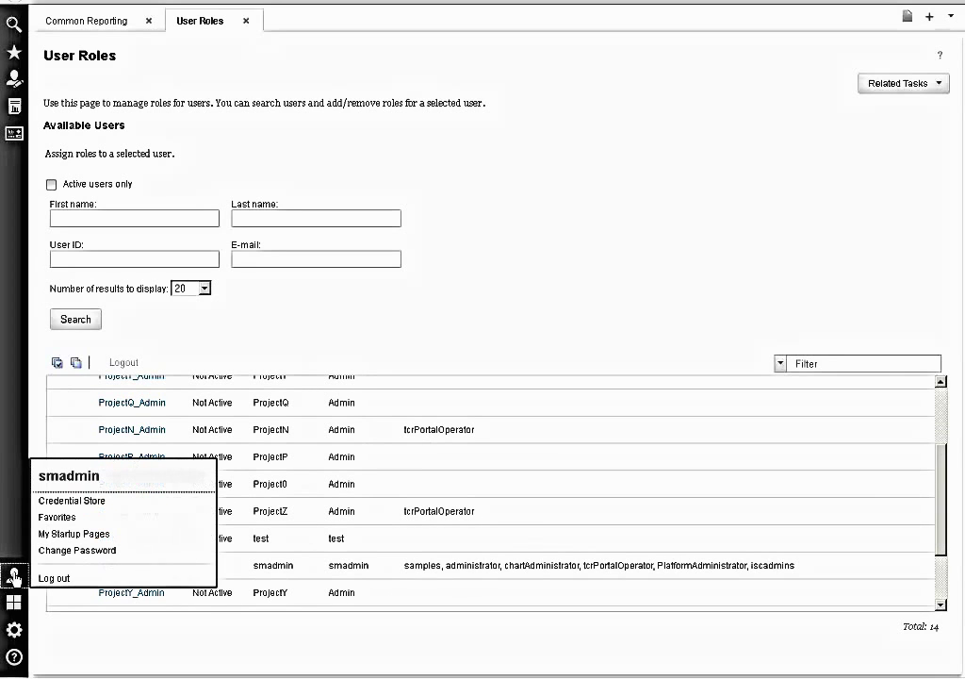
- Log out of the admin session and sign in as the Project Z administrator with its password
{"action": "left_click", "coordinate": [49, 578]}
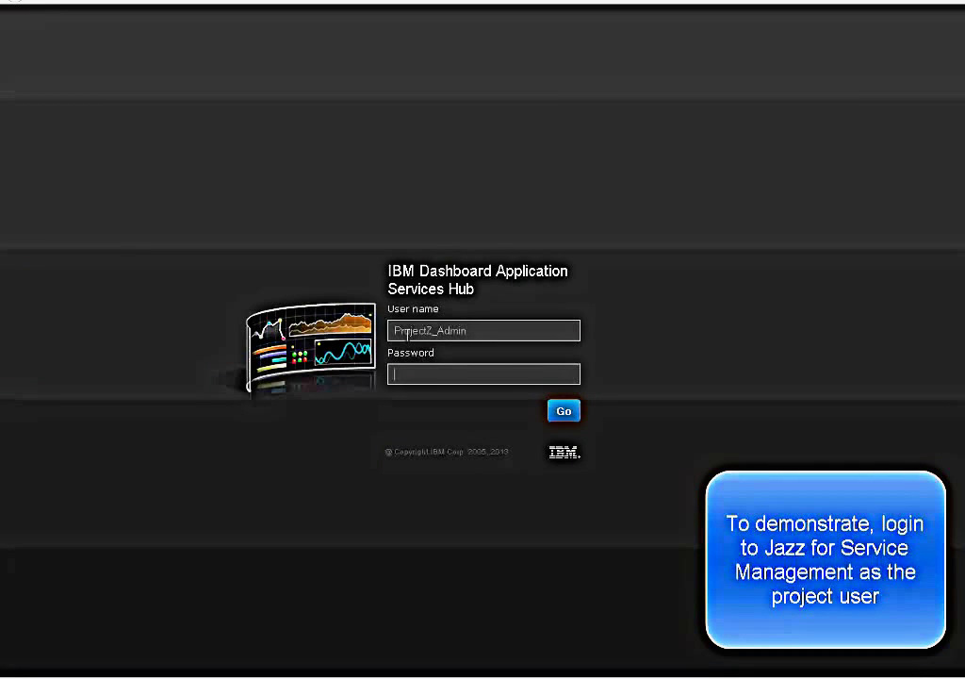
{"action": "type", "text": "passw0rd"}
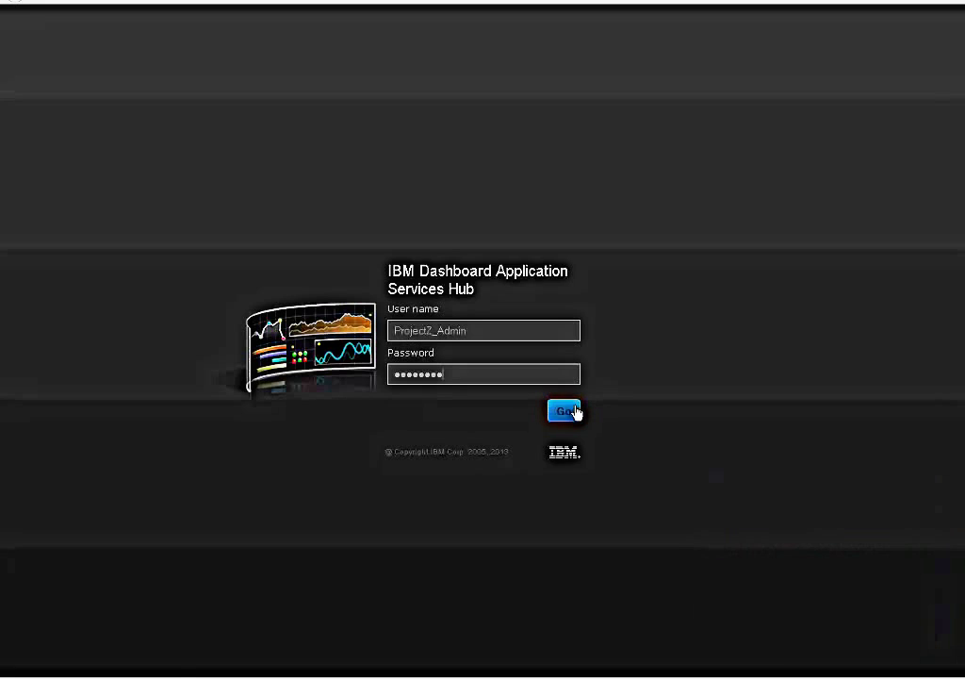
{"action": "left_click", "coordinate": [565, 412]}
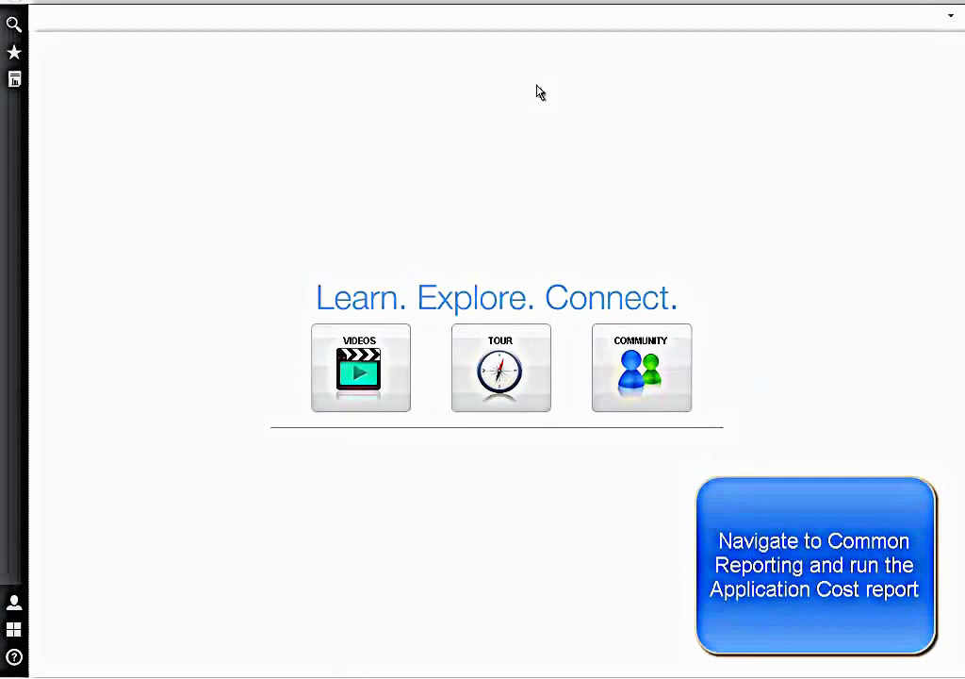
- Run the Application Cost report from Common Reporting > SCCM > Account Reports with default options
{"action": "mouse_move", "coordinate": [14, 80]}
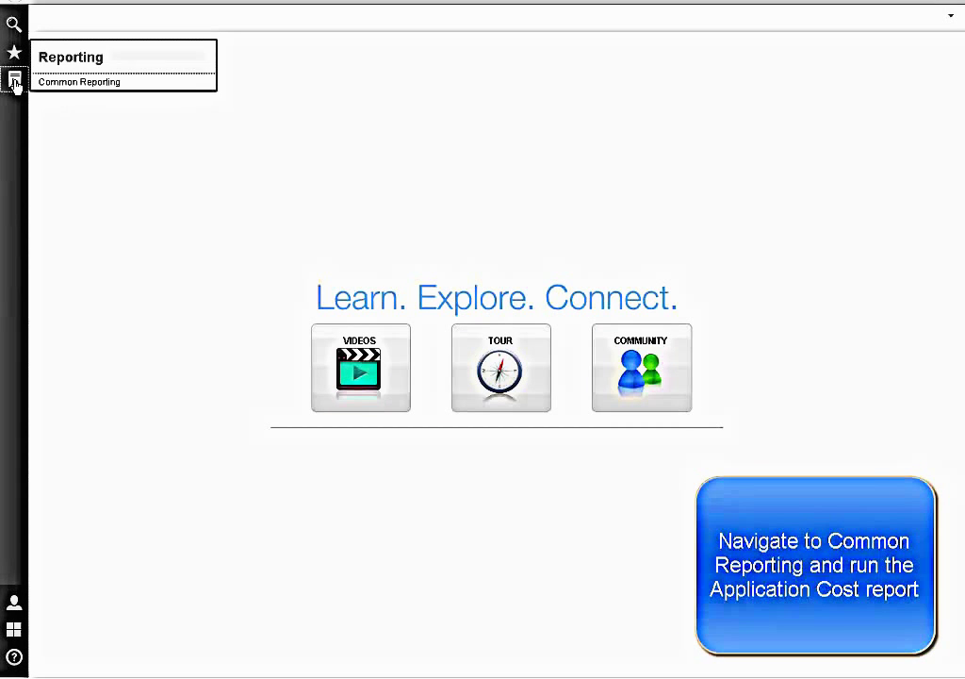
{"action": "left_click", "coordinate": [63, 83]}
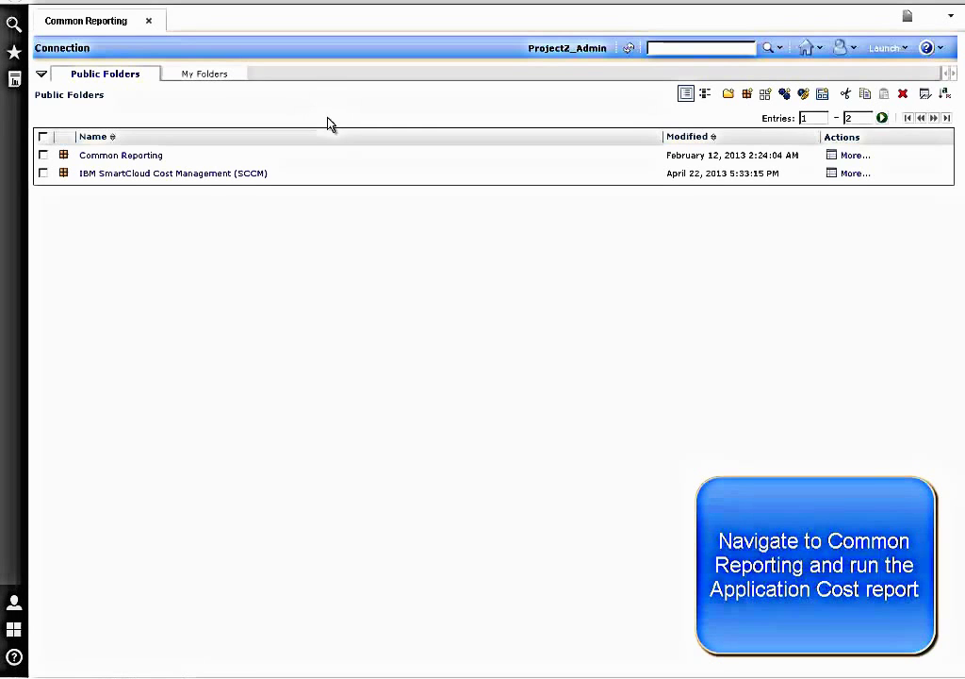
{"action": "left_click", "coordinate": [252, 181]}
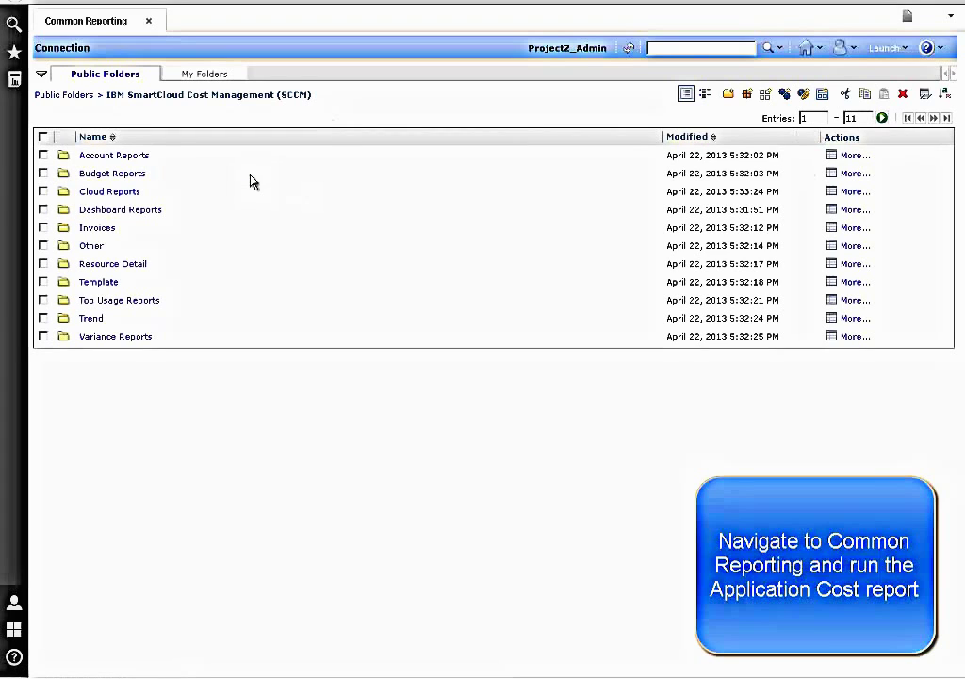
{"action": "left_click", "coordinate": [139, 158]}
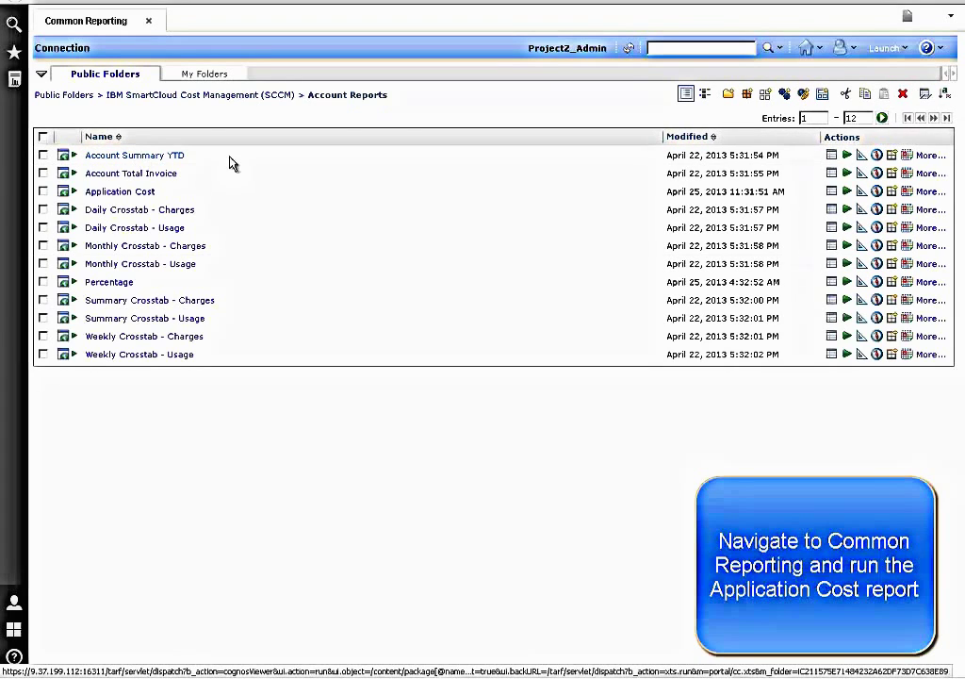
{"action": "left_click", "coordinate": [847, 192]}
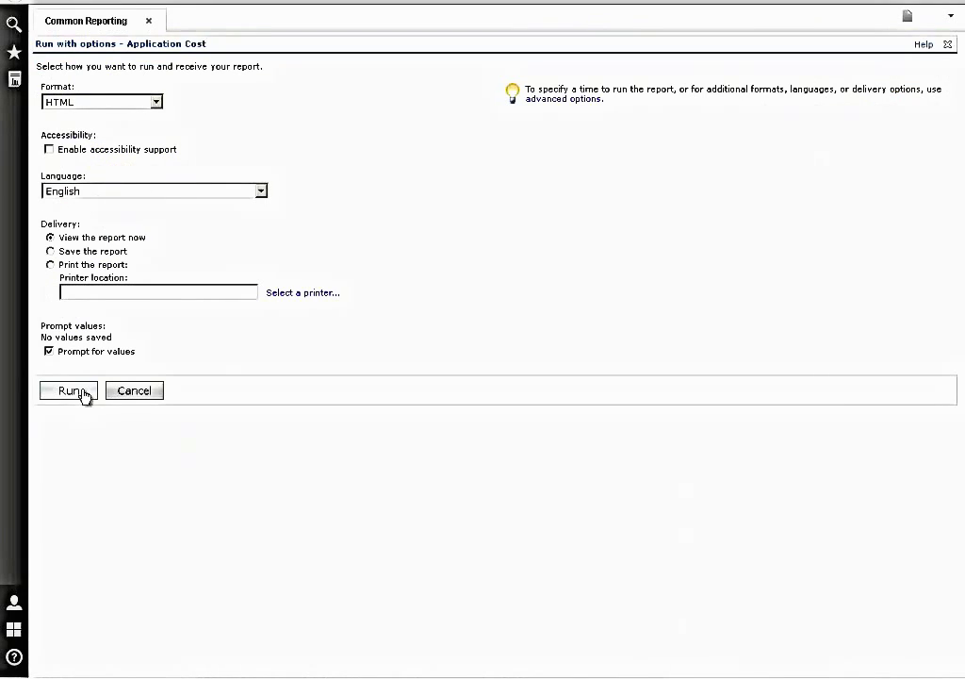
{"action": "left_click", "coordinate": [74, 395]}
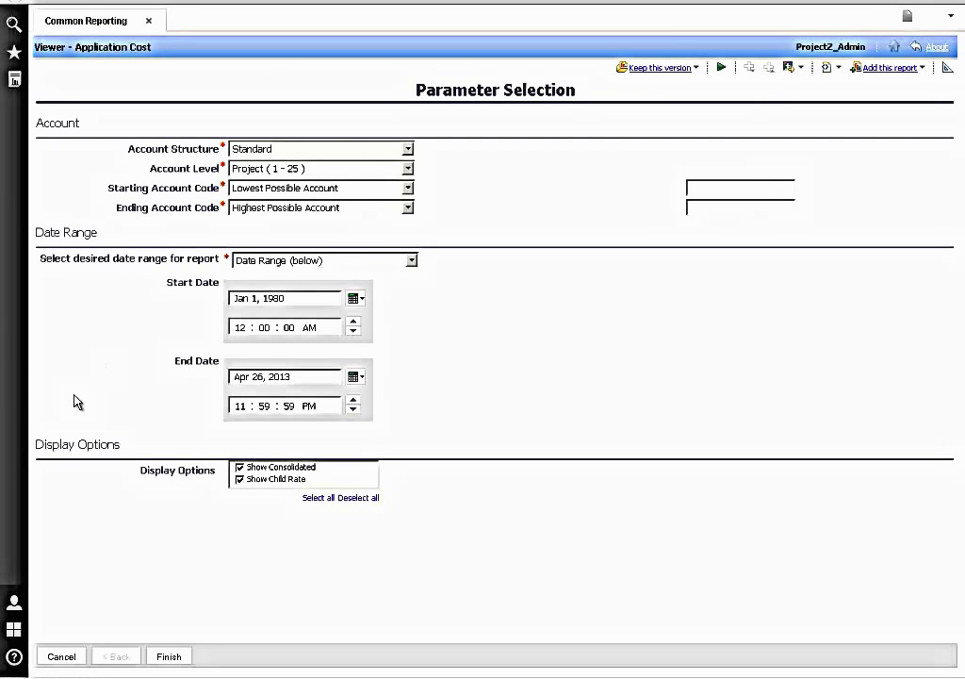
- Generate the Application Cost report for Last month with Standard structure, Project level, Lowest Possible Account
{"action": "left_click", "coordinate": [407, 149]}
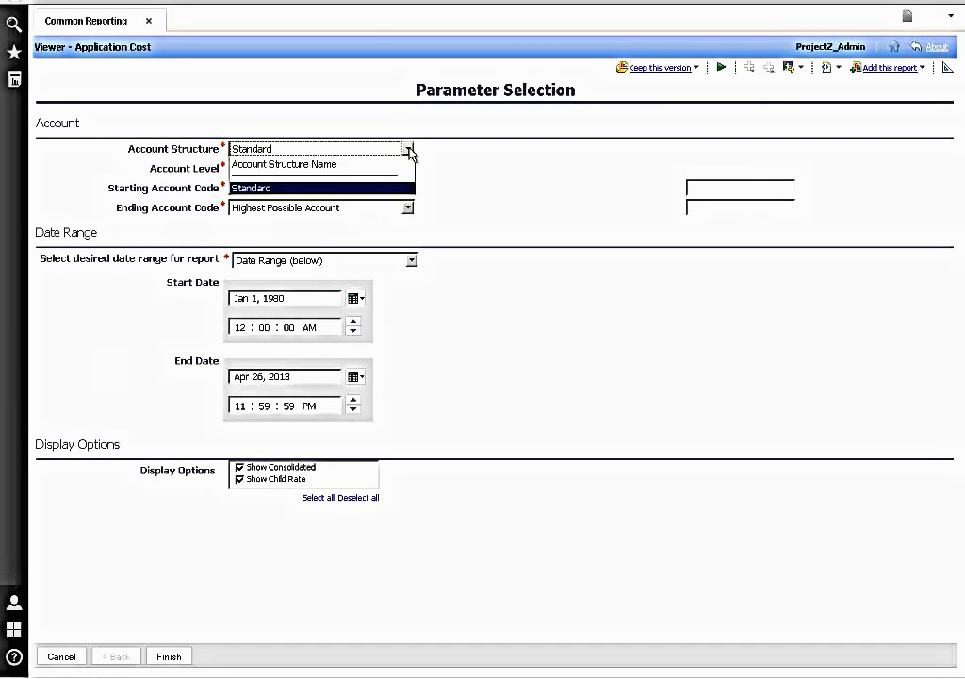
{"action": "left_click", "coordinate": [408, 149]}
{"action": "left_click", "coordinate": [408, 169]}
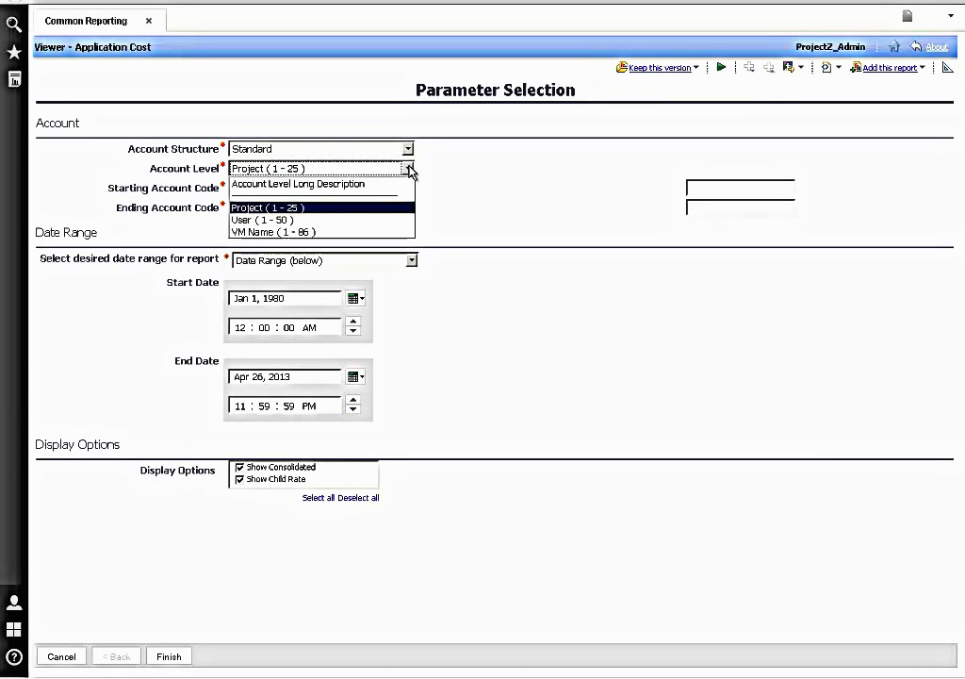
{"action": "left_click", "coordinate": [408, 169]}
{"action": "left_click", "coordinate": [408, 189]}
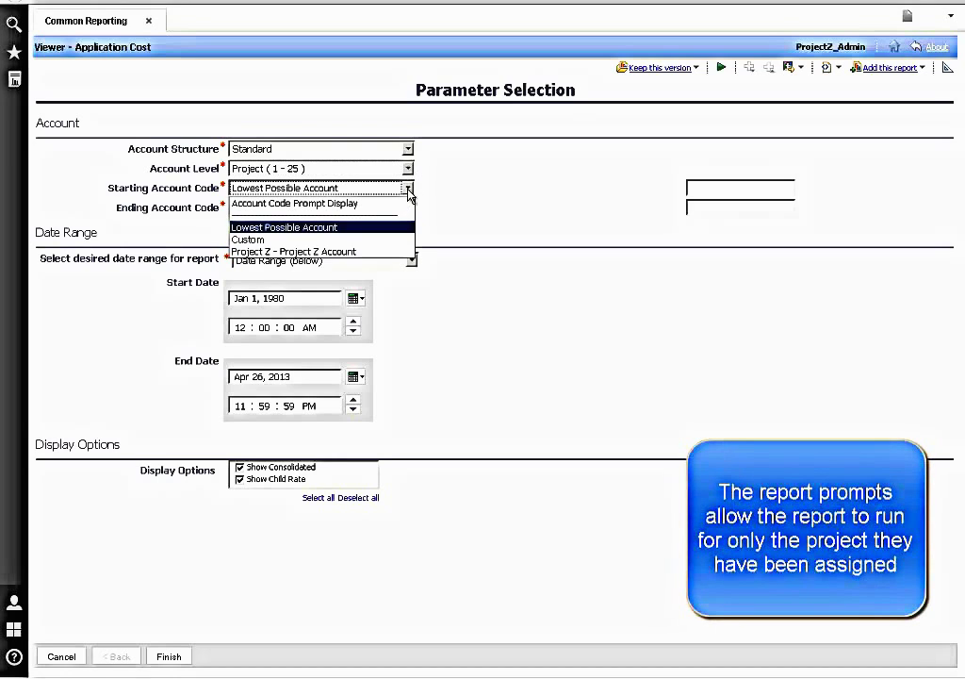
{"action": "left_click", "coordinate": [378, 227]}
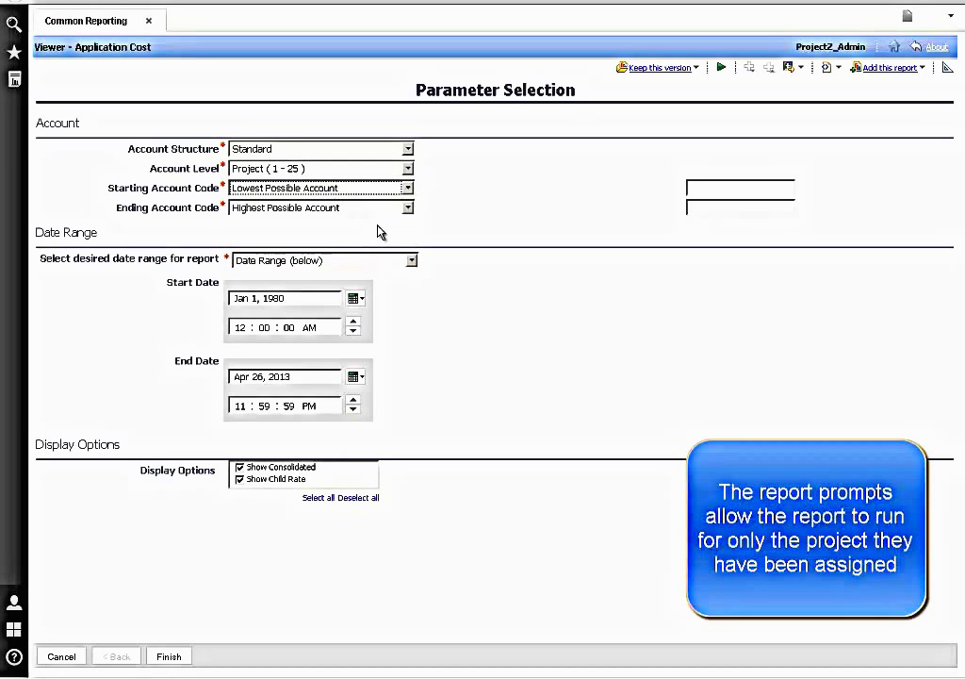
{"action": "left_click", "coordinate": [411, 260]}
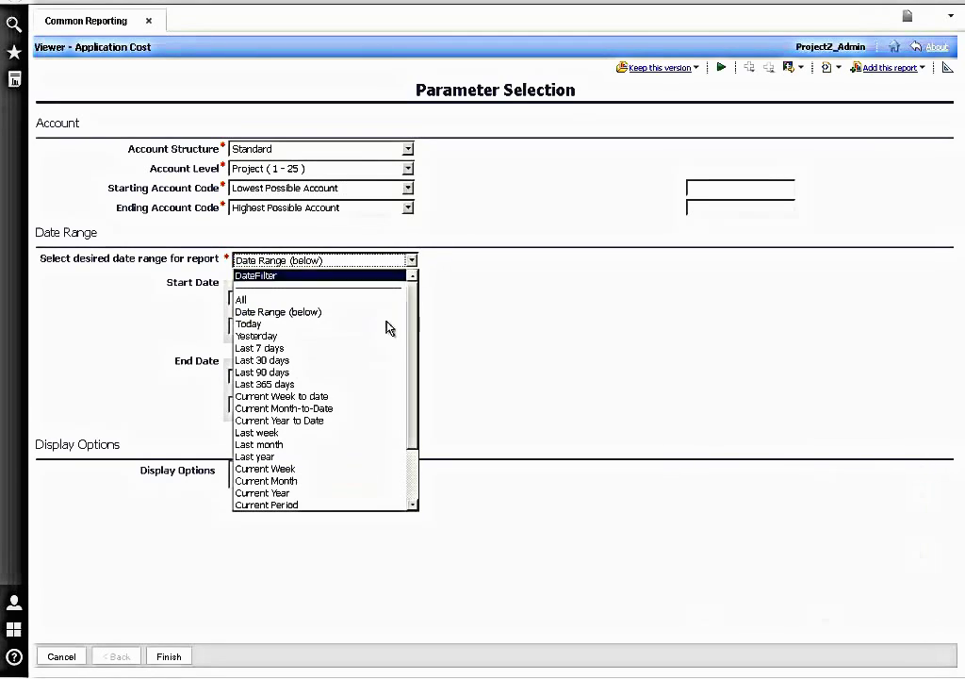
{"action": "left_click", "coordinate": [359, 445]}
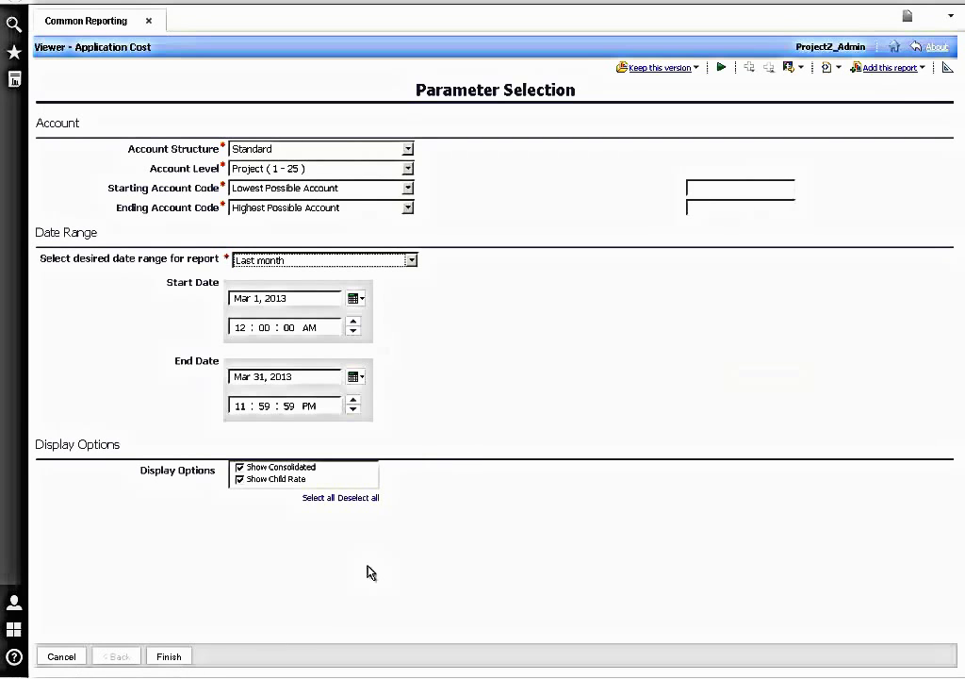
{"action": "left_click", "coordinate": [172, 656]}
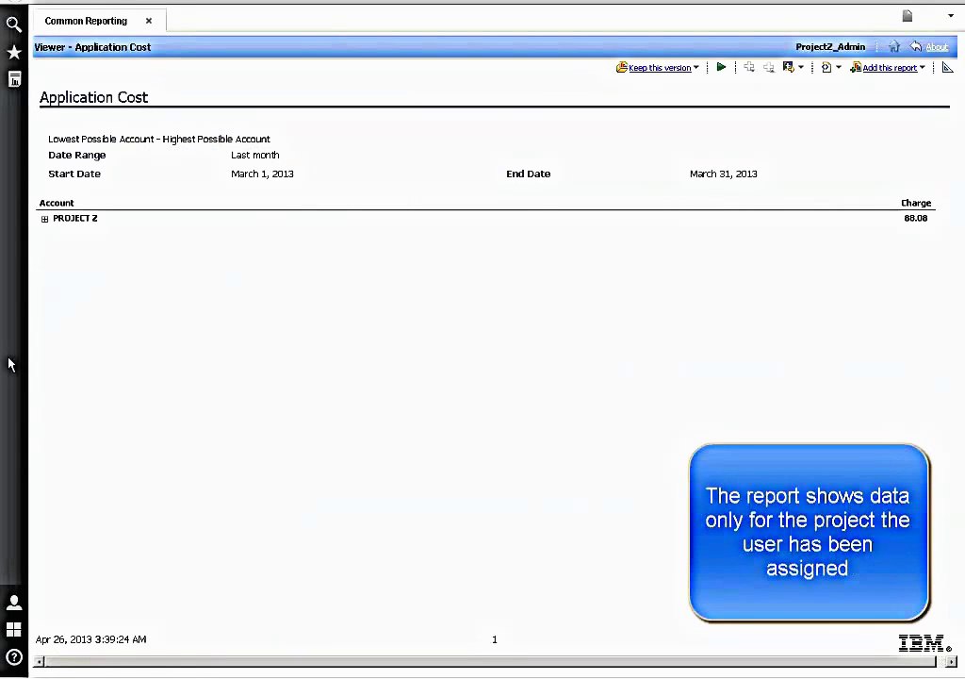
- Expand PROJECT Z and its Hosting Charges - Dev Test - LPAR line to show charge details
{"action": "left_click", "coordinate": [45, 221]}
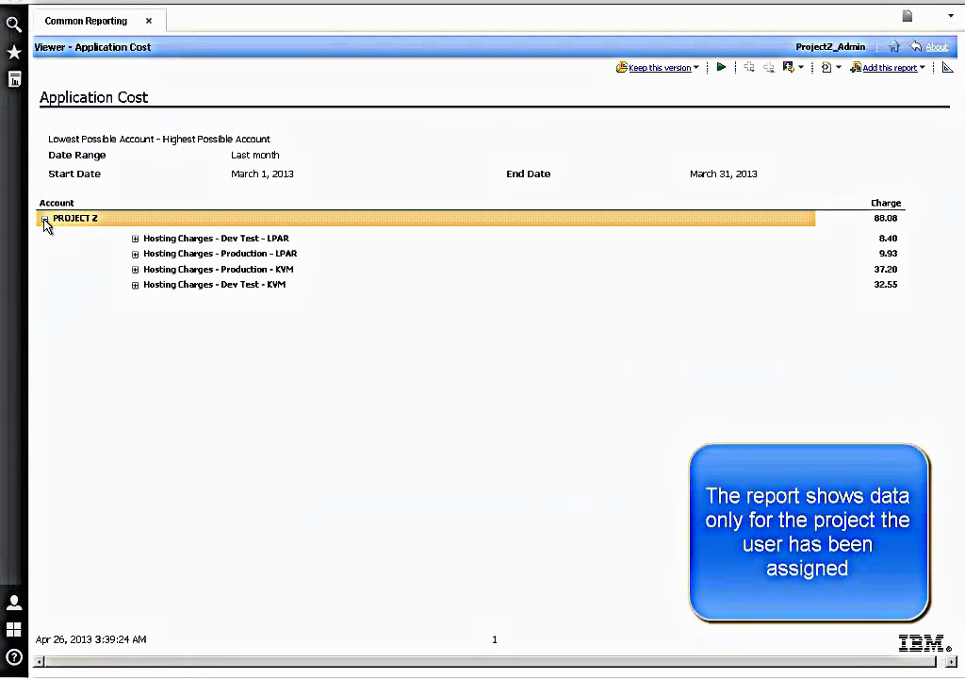
{"action": "left_click", "coordinate": [135, 239]}
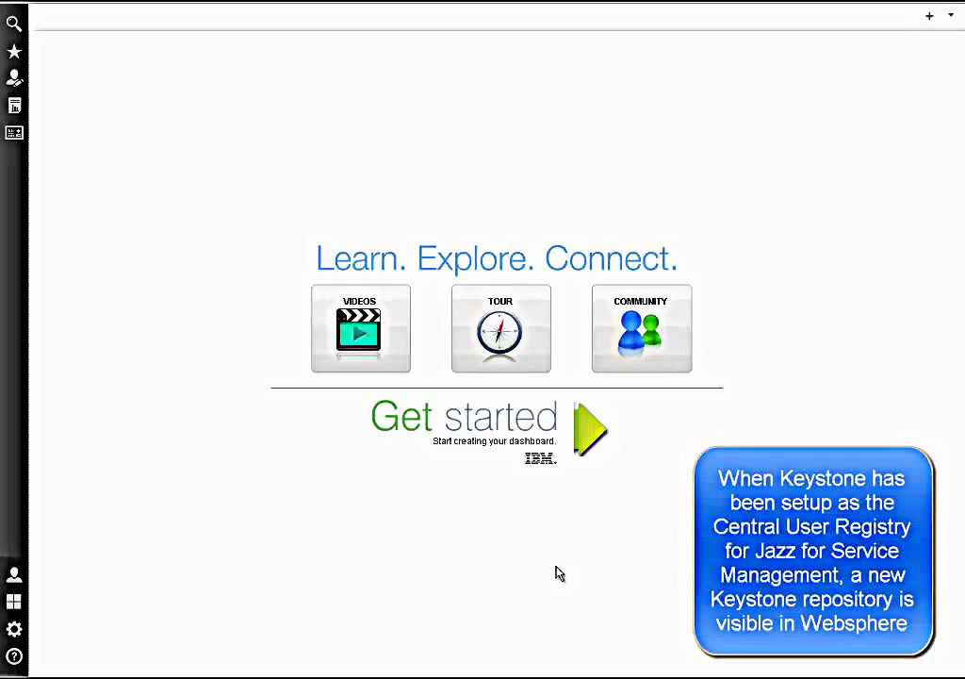
- Launch the WebSphere administrative console and configure Global security's Federated repositories realm
{"action": "left_click", "coordinate": [13, 629]}
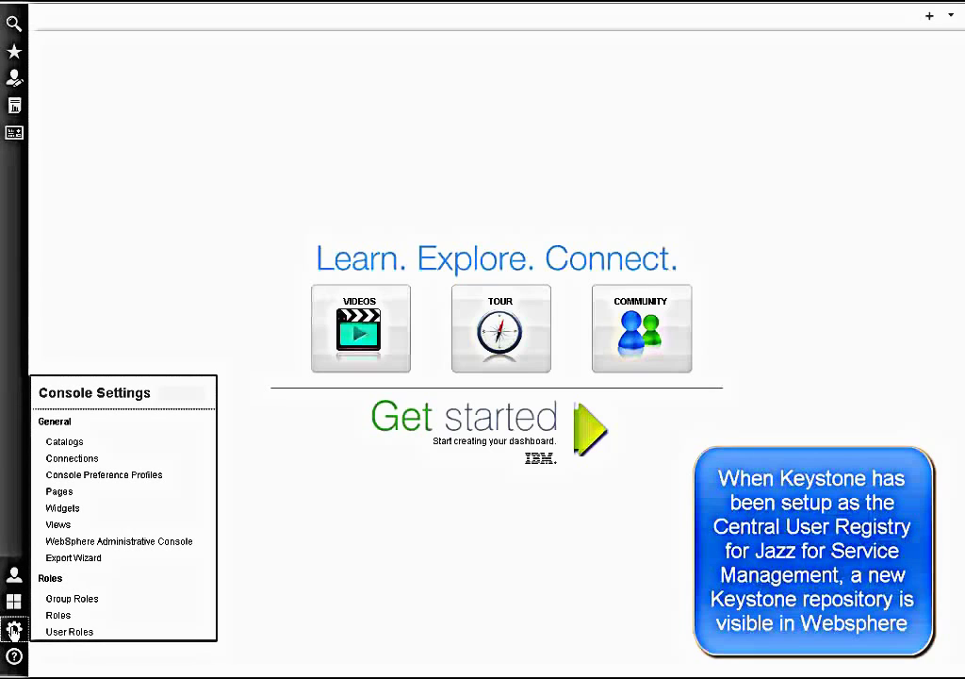
{"action": "left_click", "coordinate": [191, 549]}
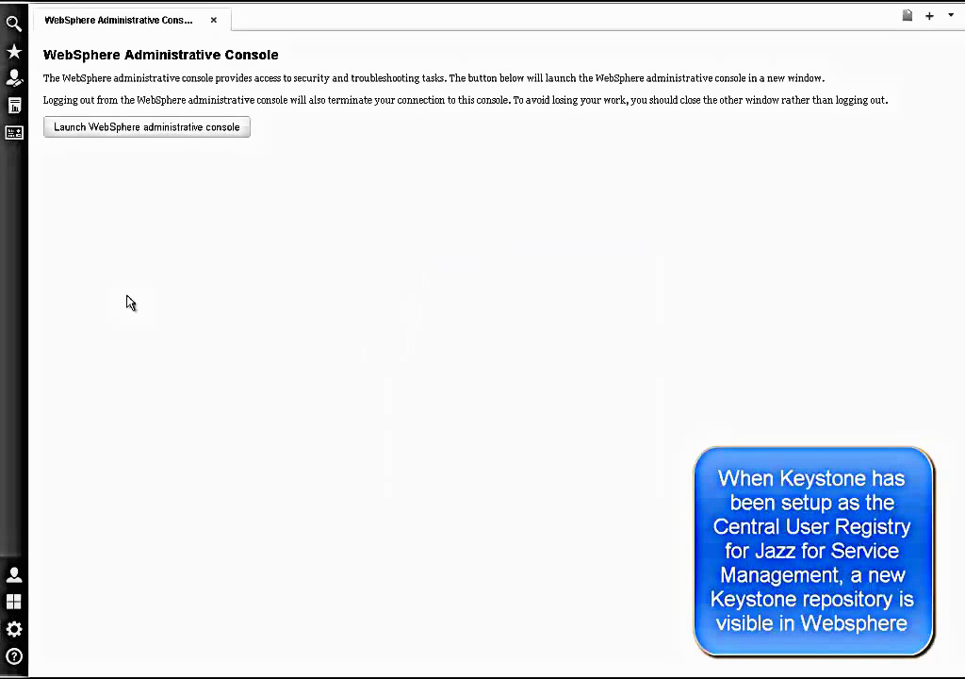
{"action": "left_click", "coordinate": [132, 128]}
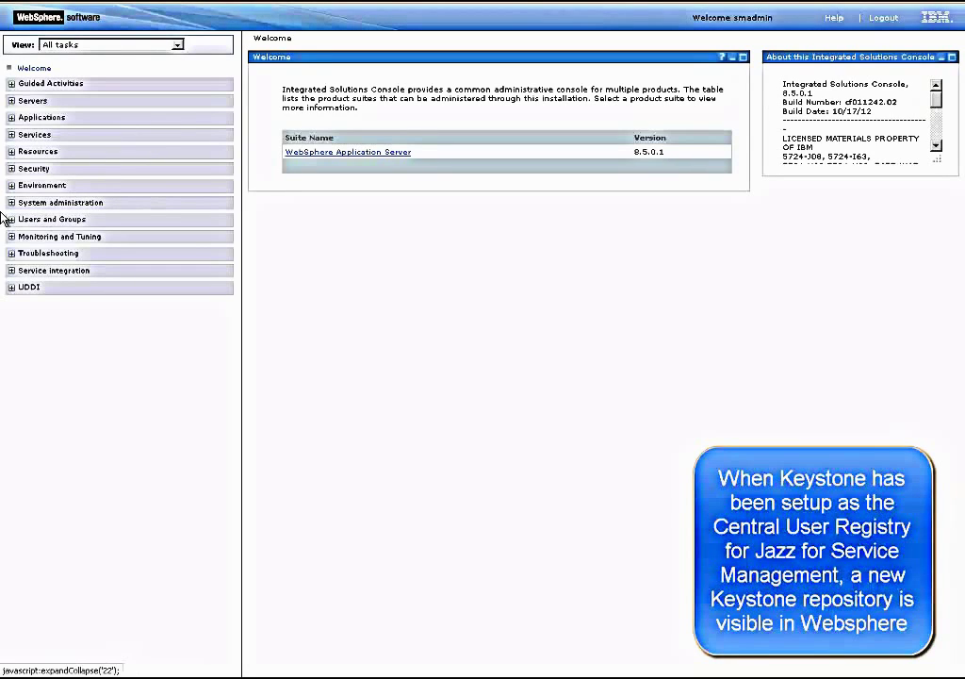
{"action": "left_click", "coordinate": [11, 169]}
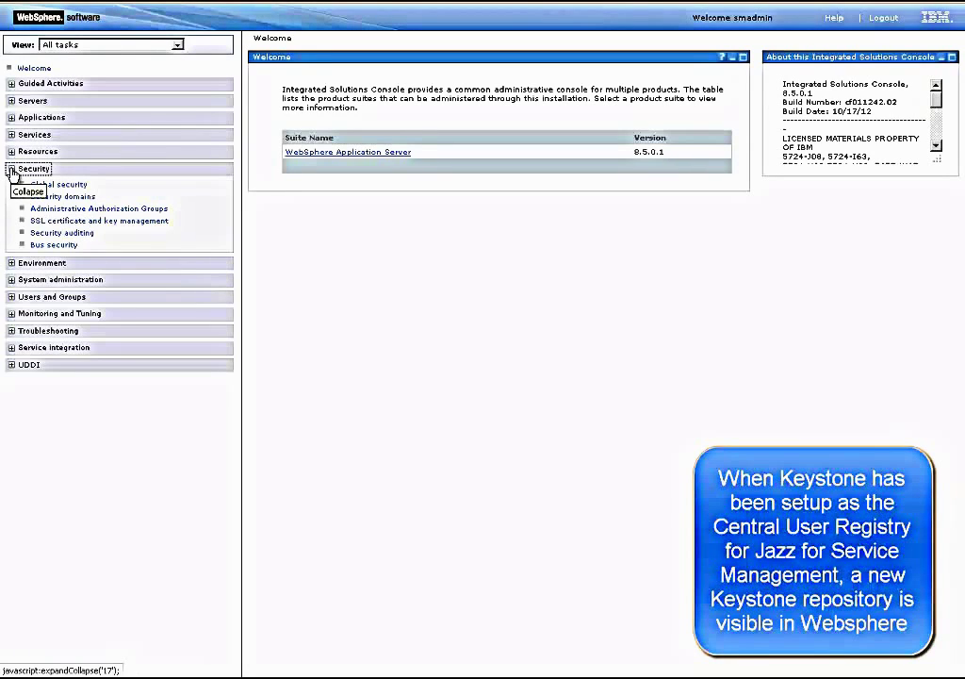
{"action": "left_click", "coordinate": [47, 185]}
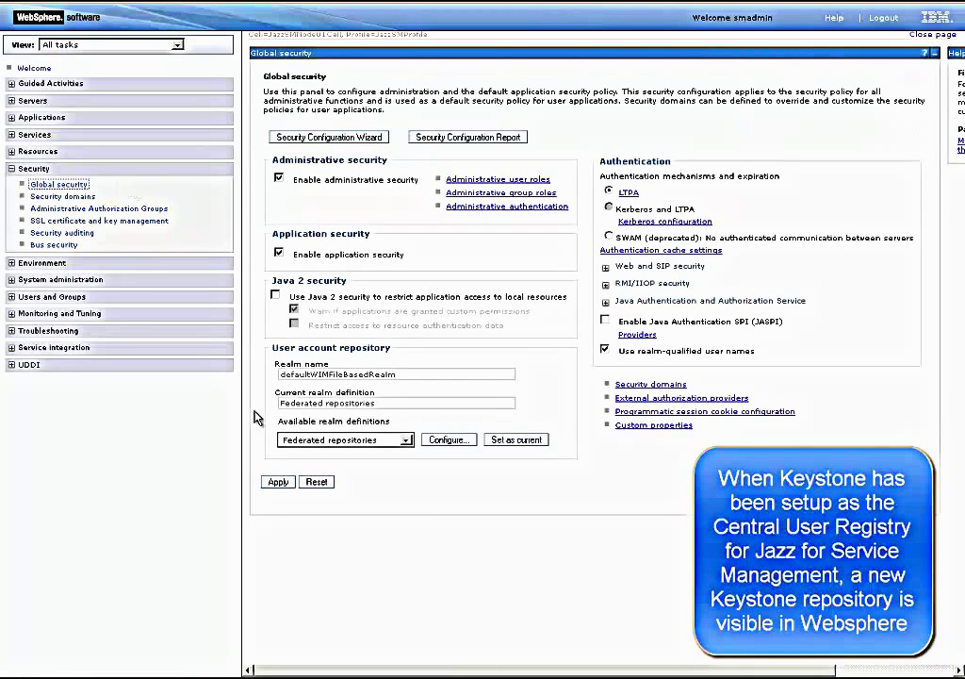
{"action": "left_click", "coordinate": [443, 442]}
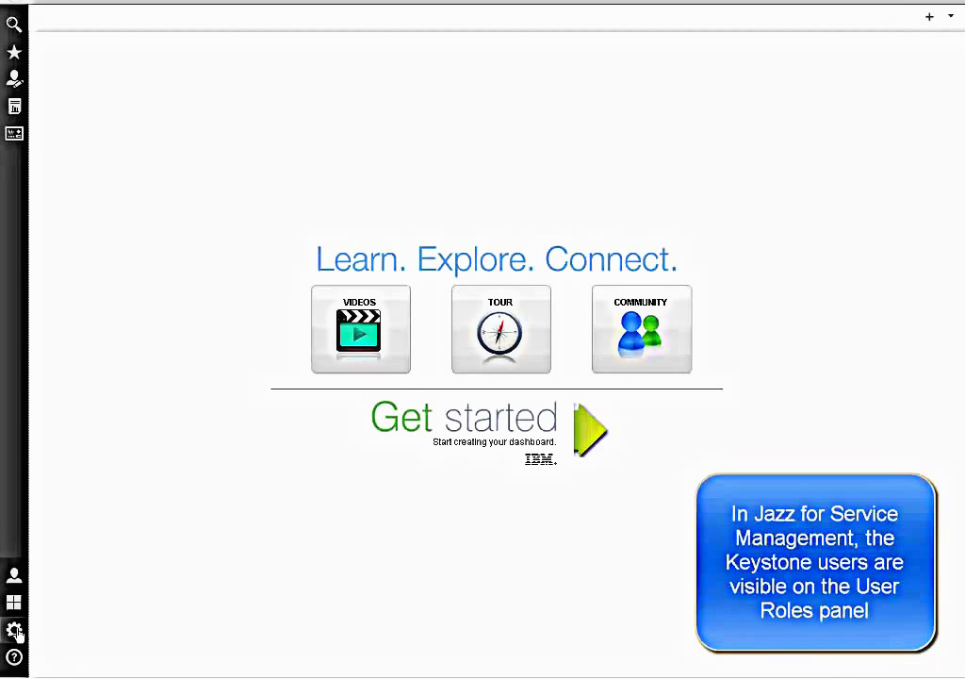
- On the User Roles page, search with empty criteria to list all available users
{"action": "mouse_move", "coordinate": [15, 630]}
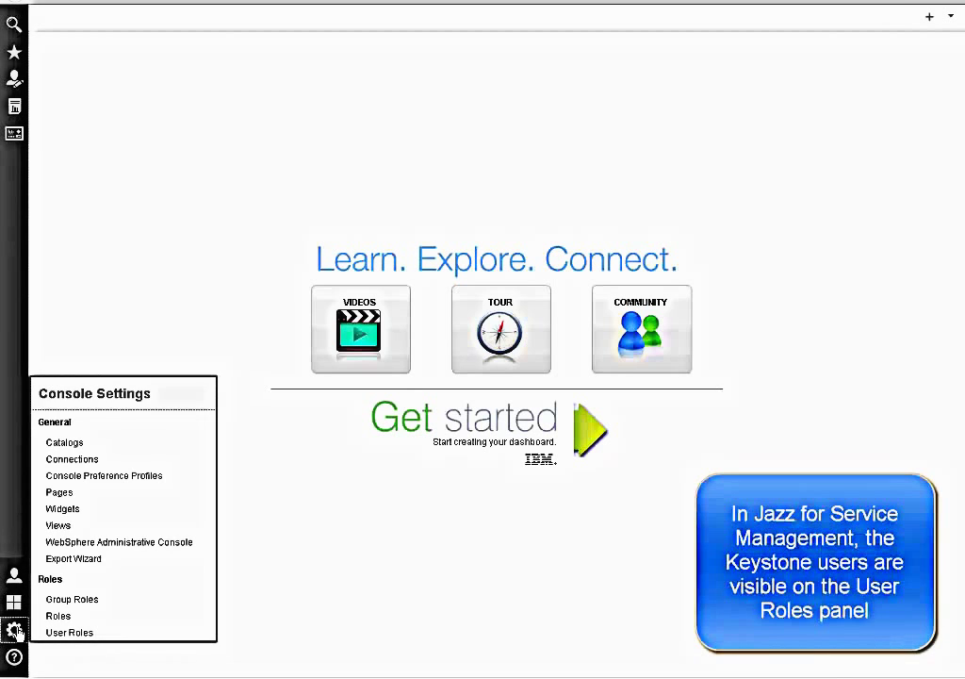
{"action": "left_click", "coordinate": [74, 634]}
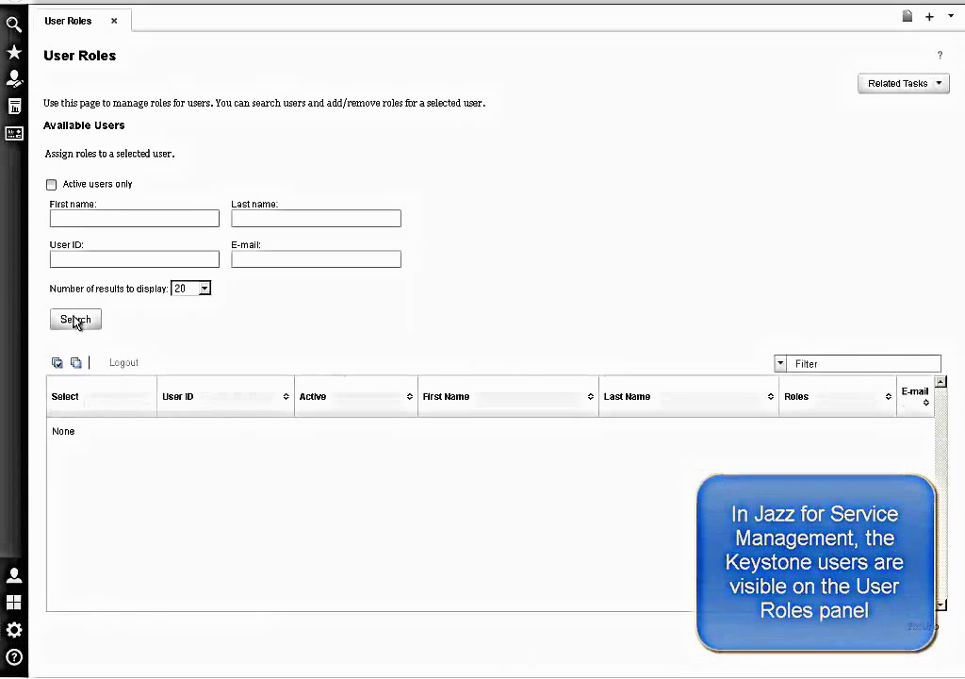
{"action": "left_click", "coordinate": [74, 321]}
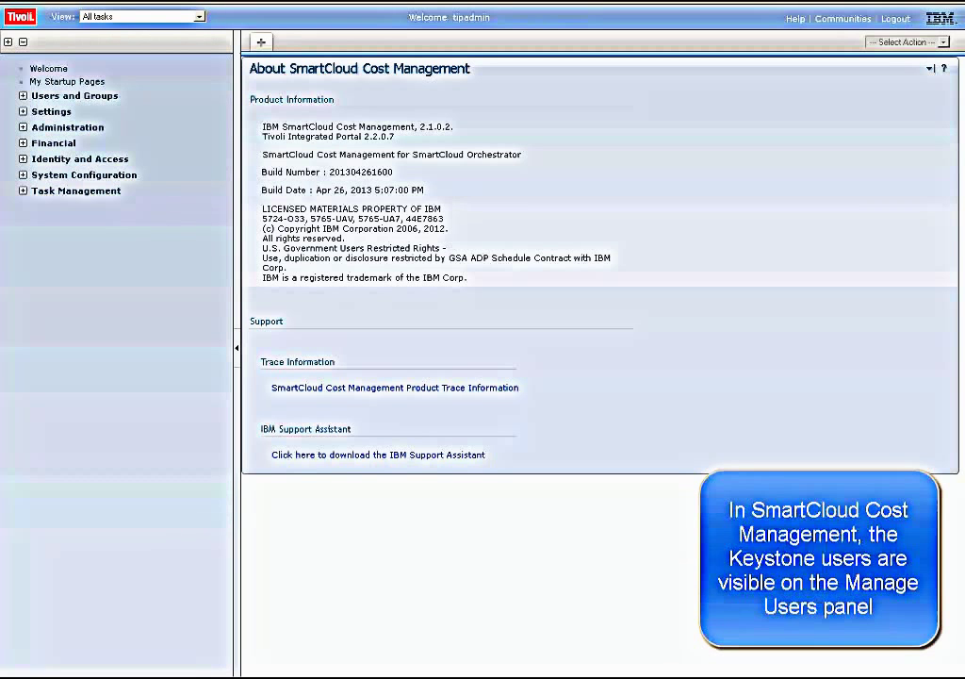
- Search Manage Users under Users and Groups for * to list all 22 keystone users
{"action": "left_click", "coordinate": [26, 96]}
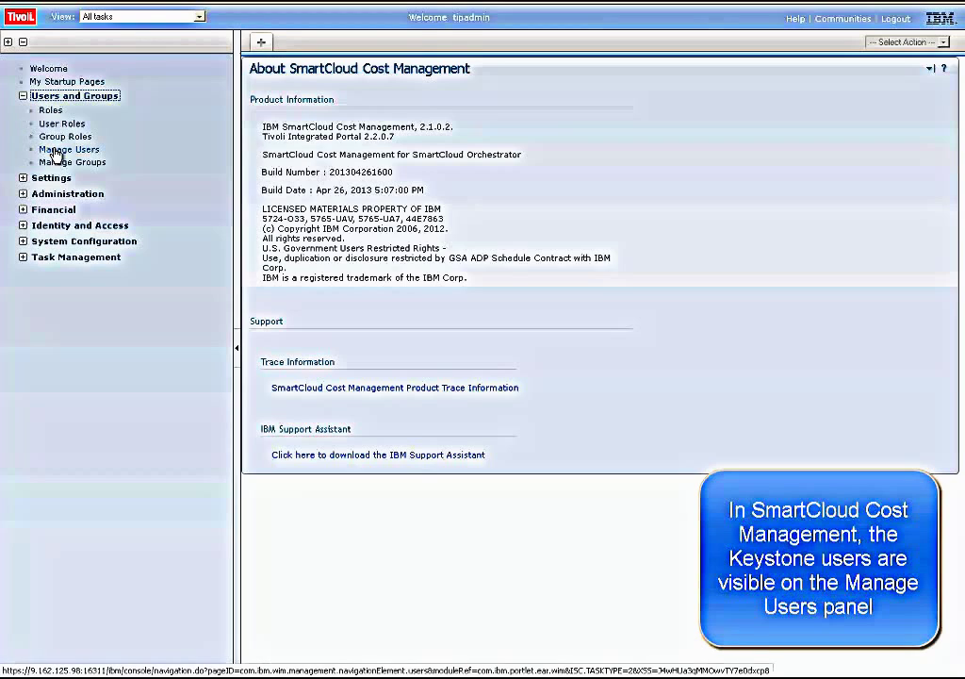
{"action": "left_click", "coordinate": [58, 151]}
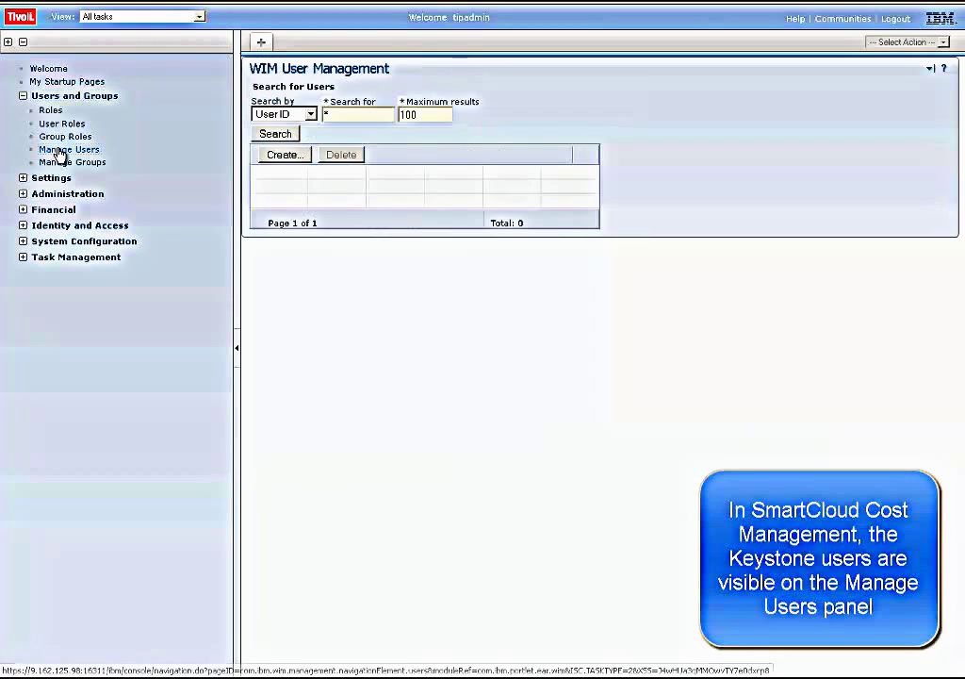
{"action": "left_click", "coordinate": [277, 135]}
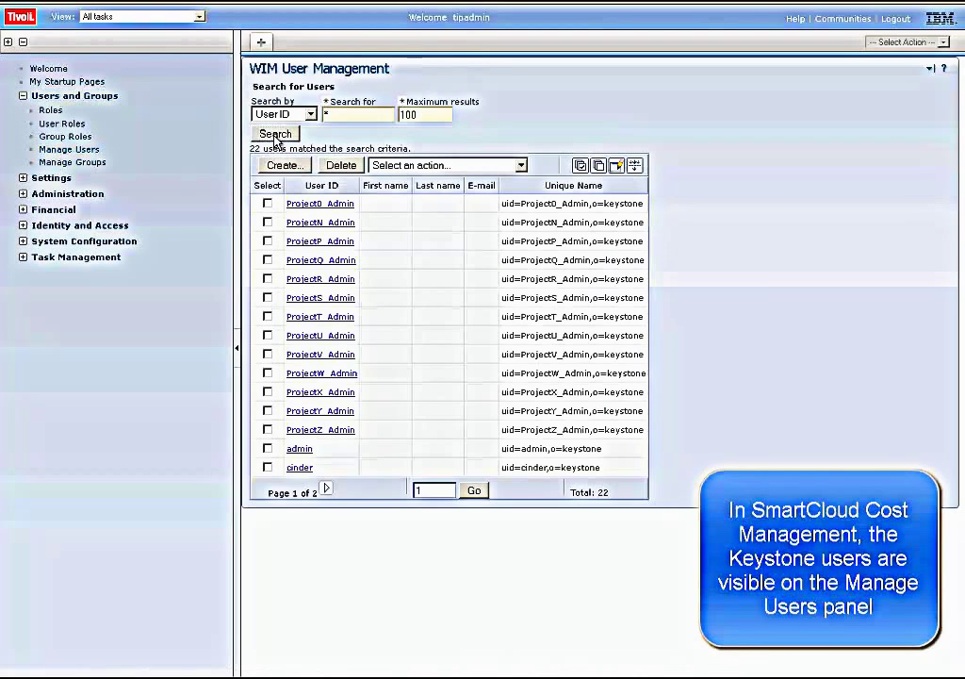